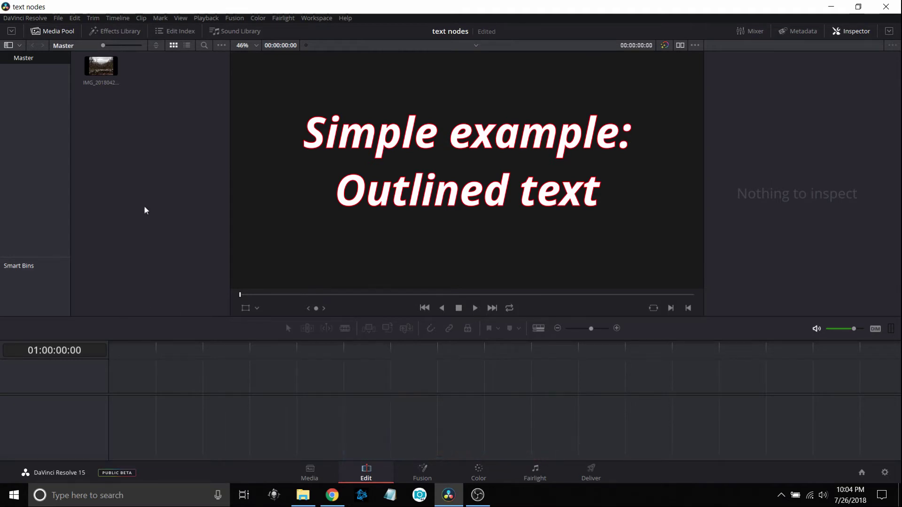
- Place a Solid Color generator from the Effects Library onto the timeline
click(111, 33)
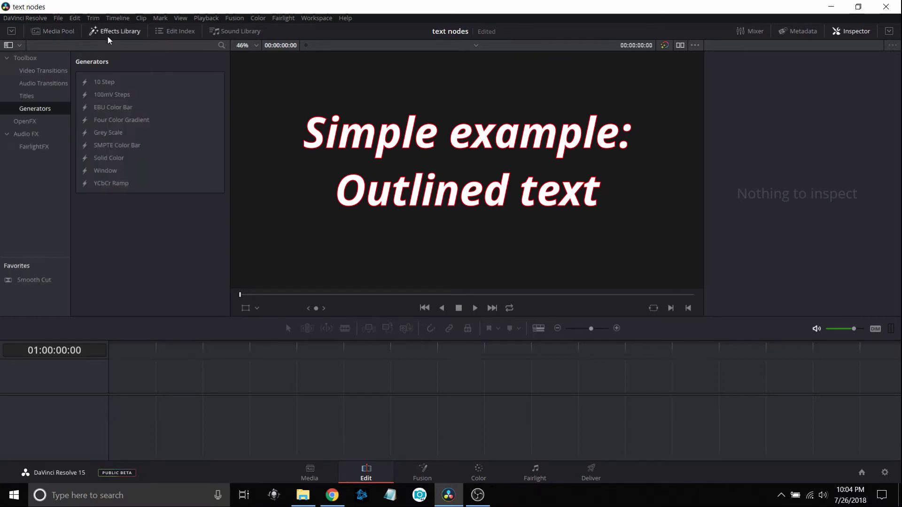
click(45, 109)
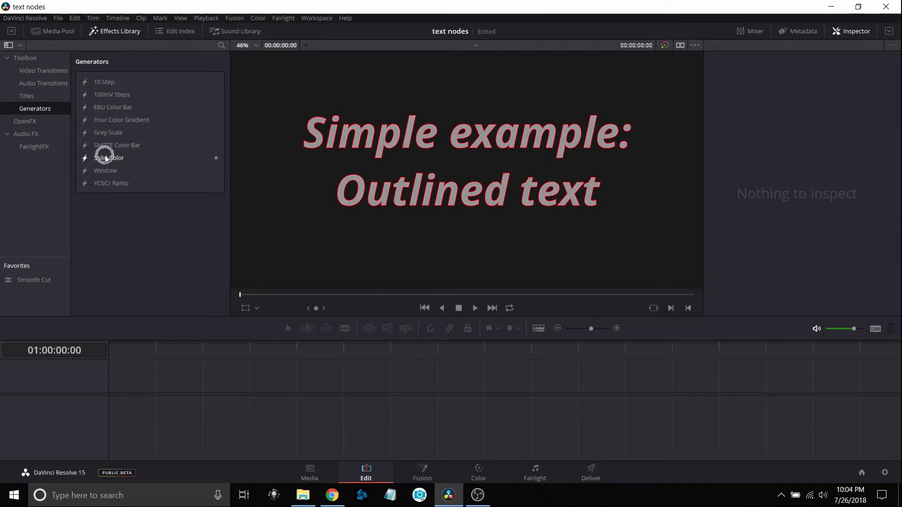
drag(106, 158, 153, 402)
- Turn the Solid Color clip into Compound Clip 1
click(134, 403)
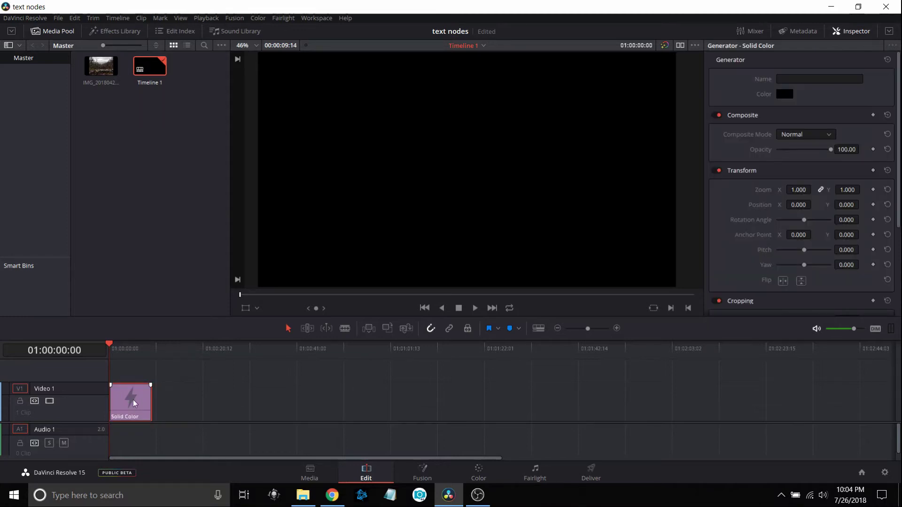
right_click(133, 403)
click(172, 273)
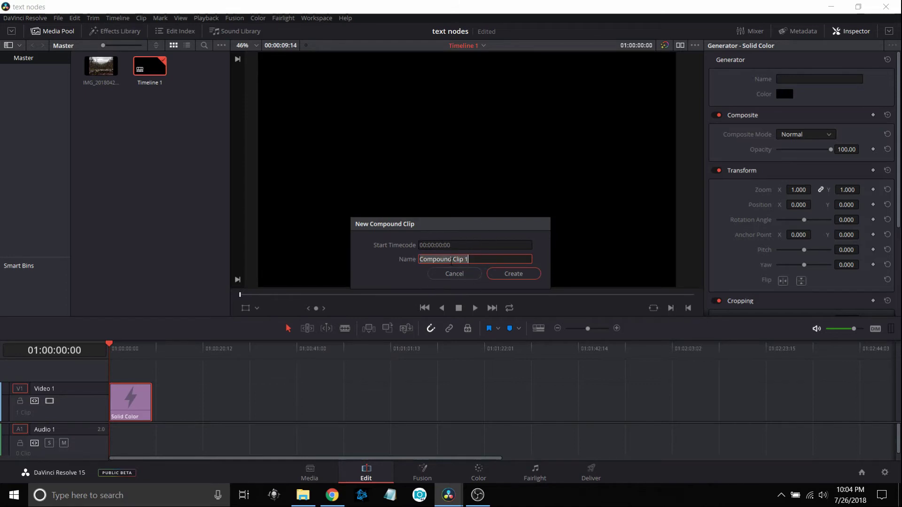
click(505, 276)
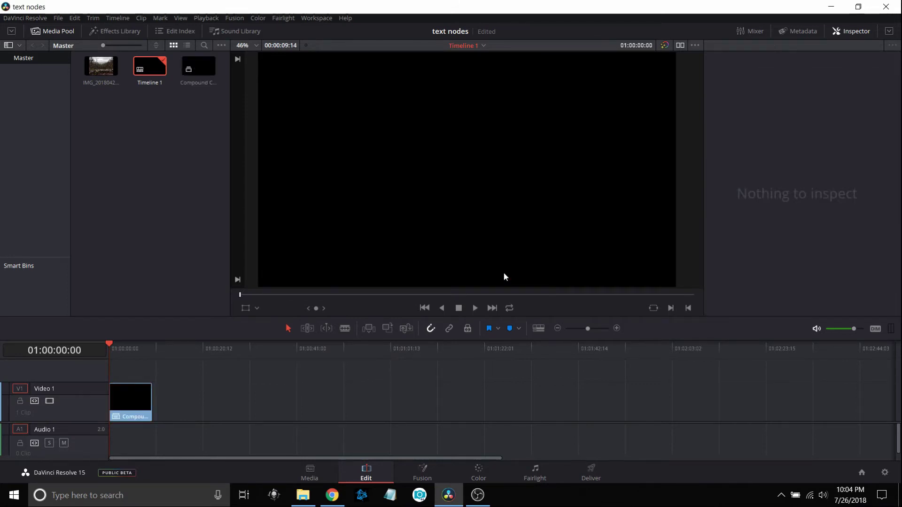
- Open the compound clip in Fusion and move MediaIn1 and MediaOut1 up and right
click(425, 469)
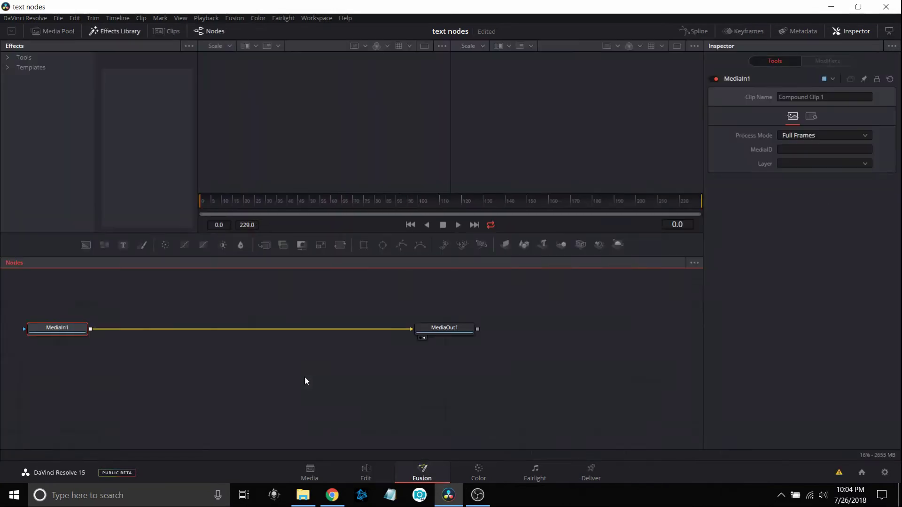
drag(34, 307, 494, 365)
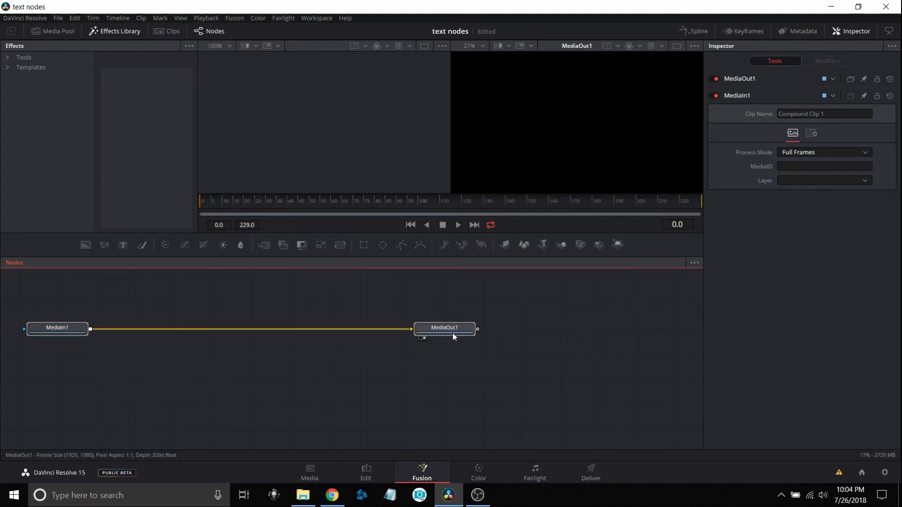
drag(453, 334, 565, 326)
click(565, 326)
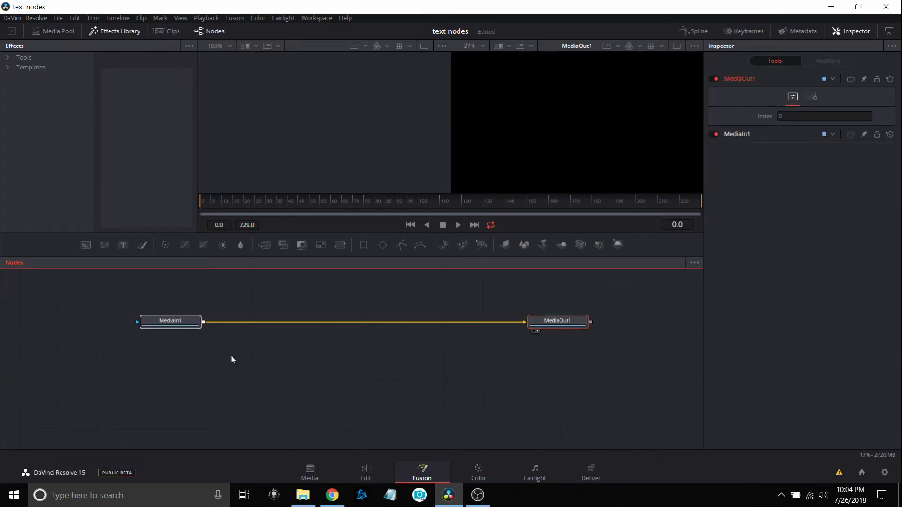
click(252, 350)
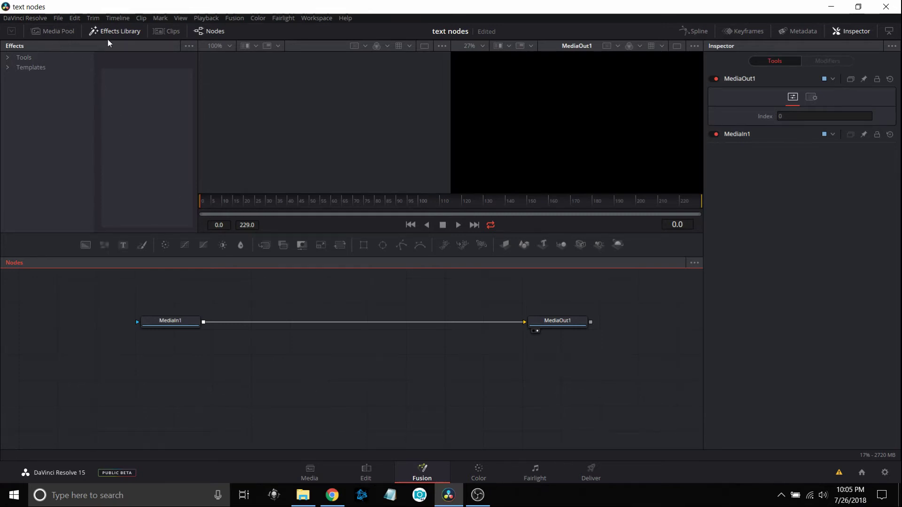
- Reveal the Generator tools, then add a Text+ node and delete it again
click(8, 58)
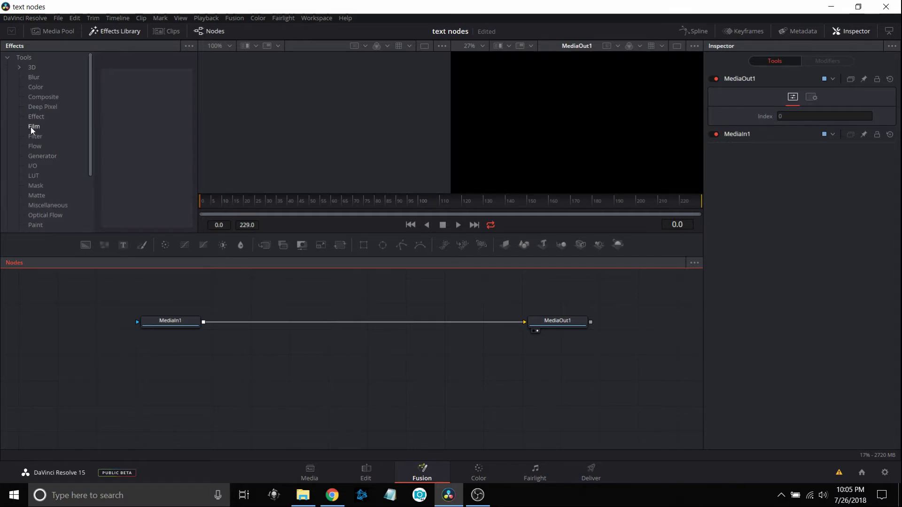
click(37, 155)
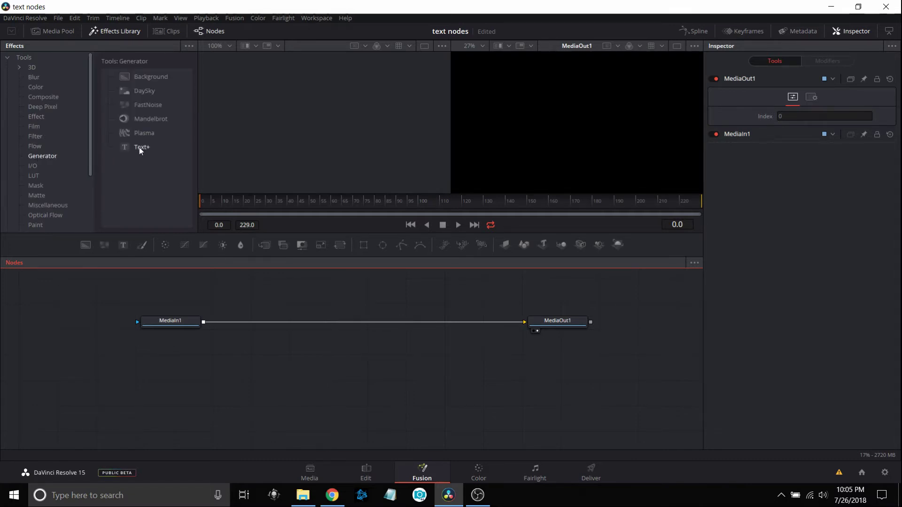
drag(230, 253, 278, 292)
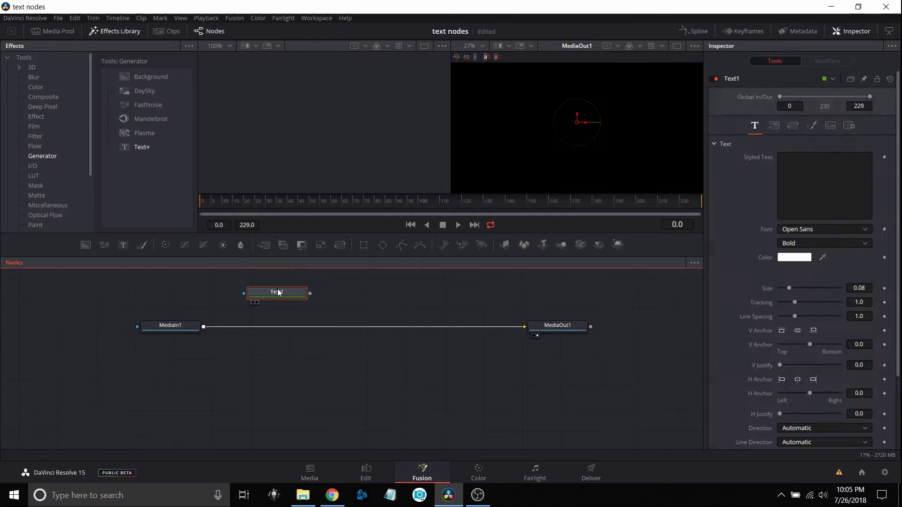
key(Delete)
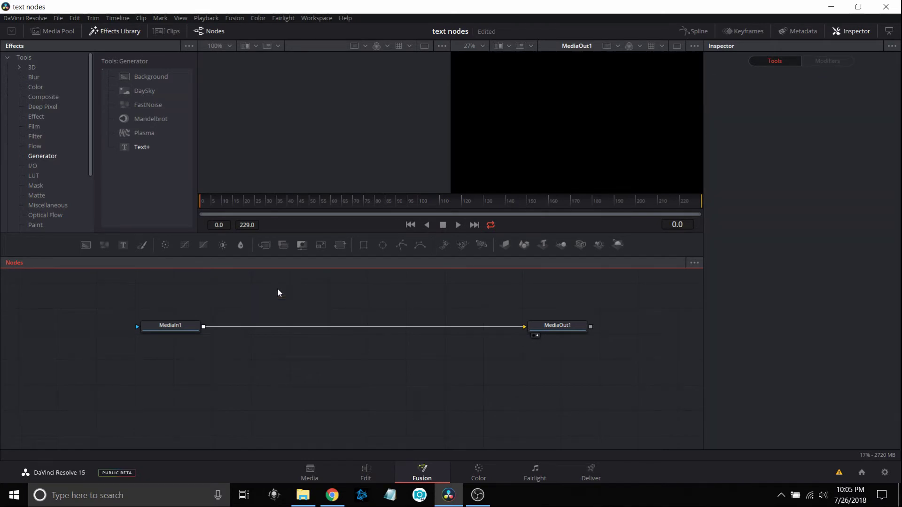
right_click(325, 288)
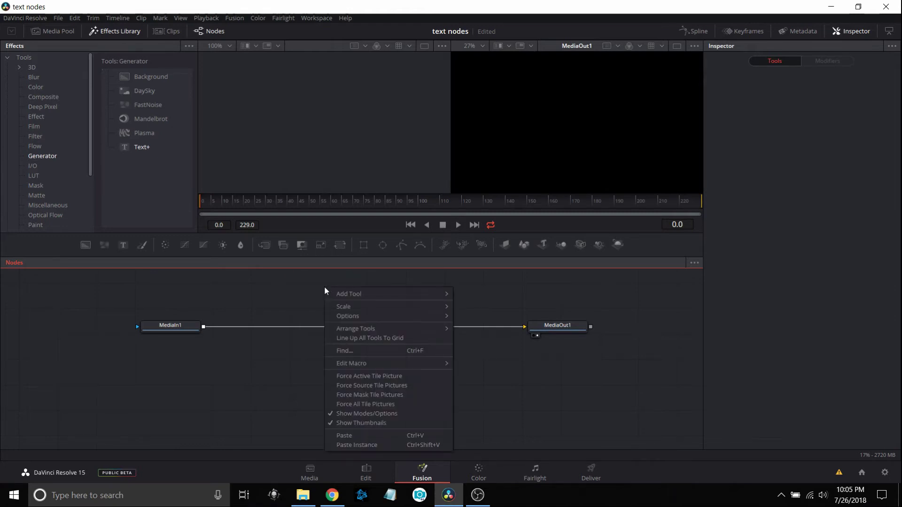
mouse_move(351, 297)
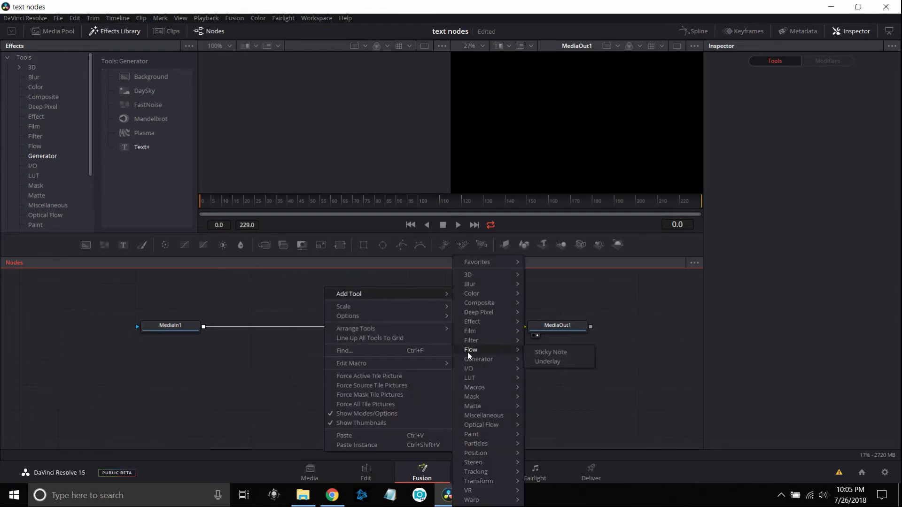
mouse_move(470, 358)
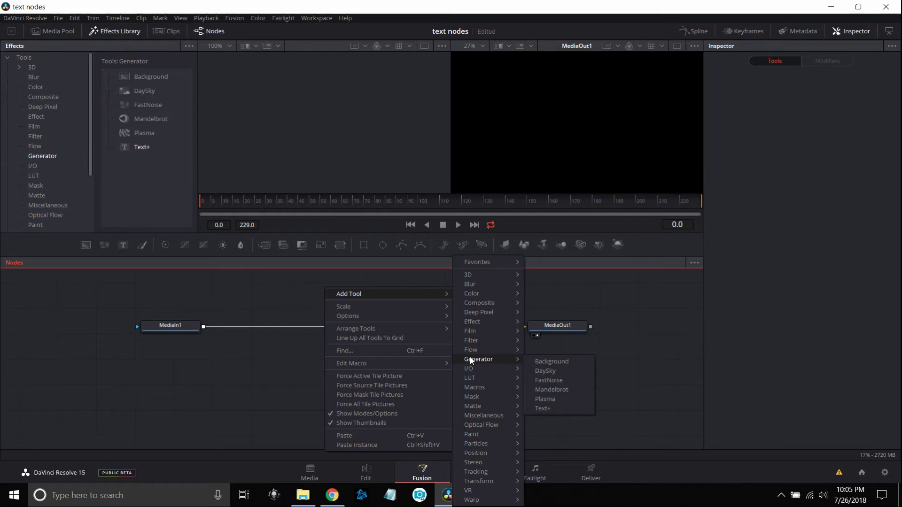
click(536, 409)
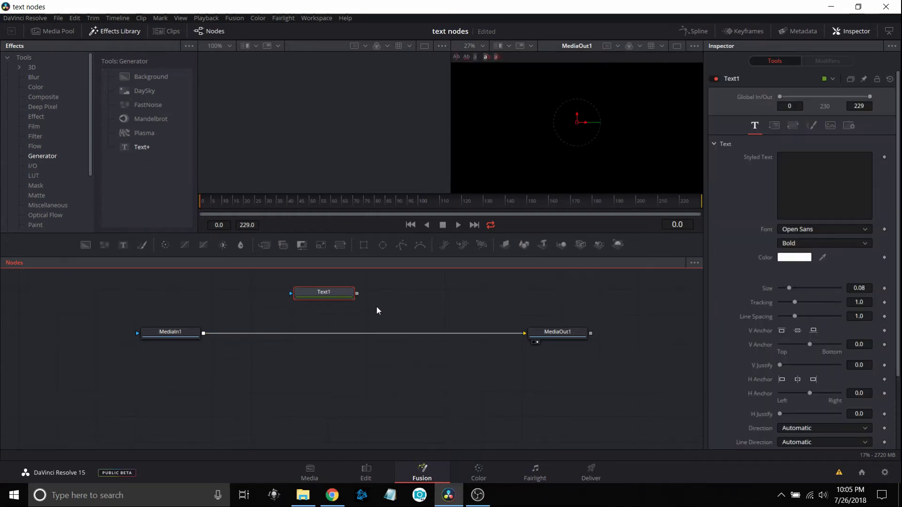
key(Delete)
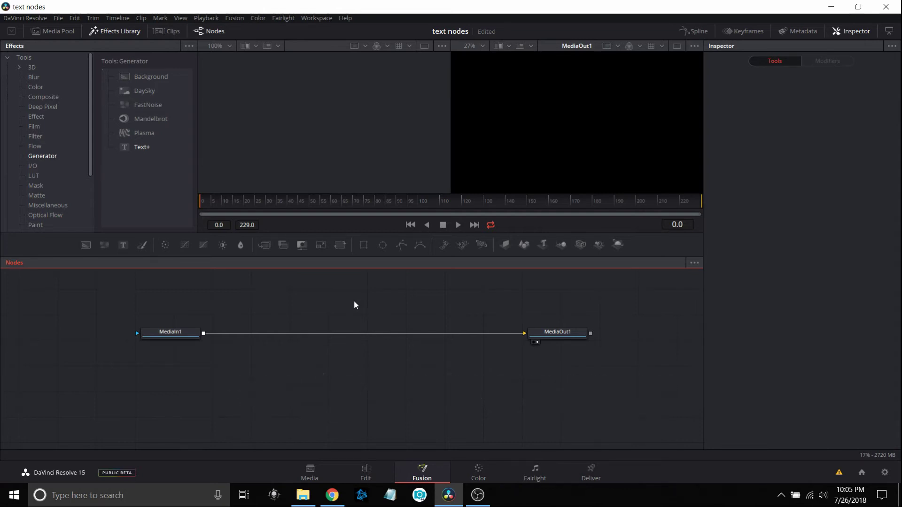
key(shift+space)
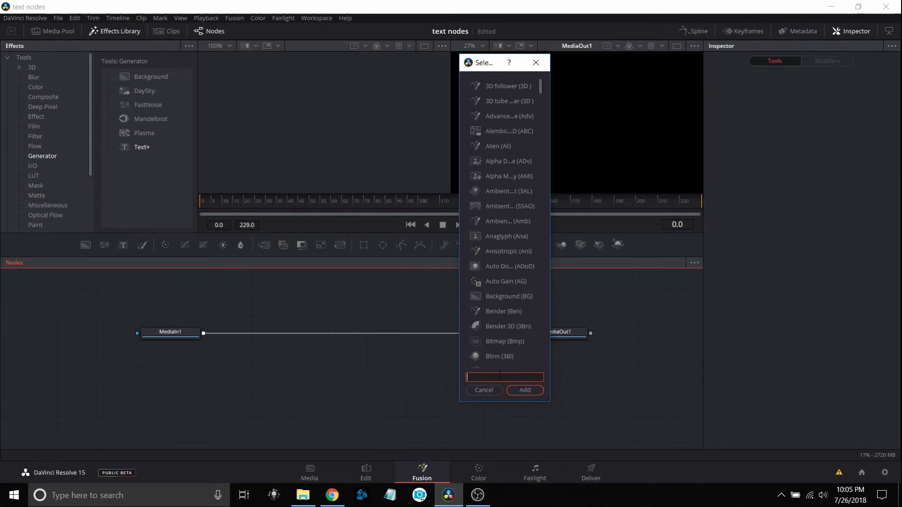
text(text)
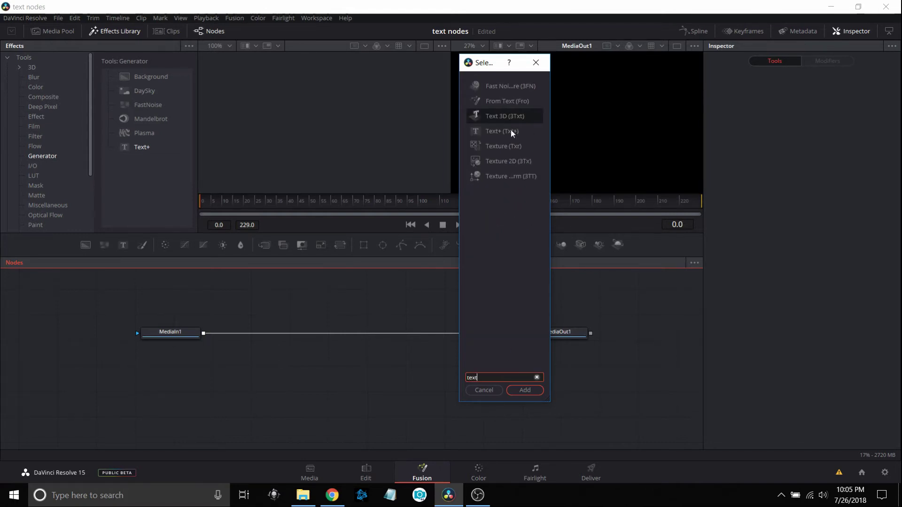
click(510, 133)
click(523, 392)
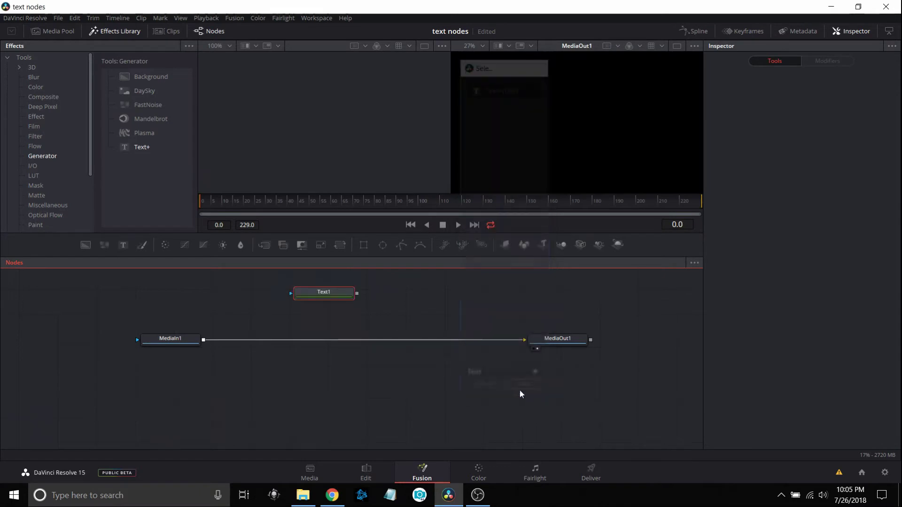
key(Delete)
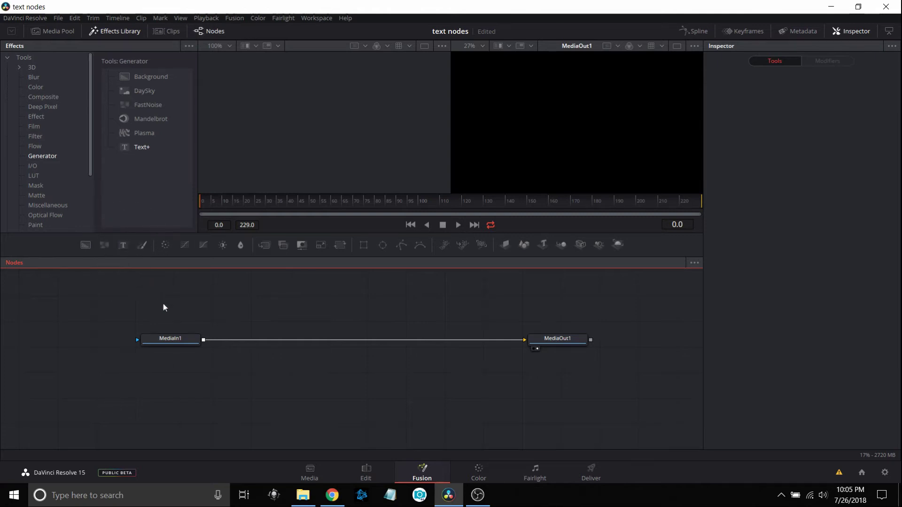
- Merge a Text+ node onto MediaIn1, place Text1 below Merge1, and shift MediaIn1 left
click(171, 340)
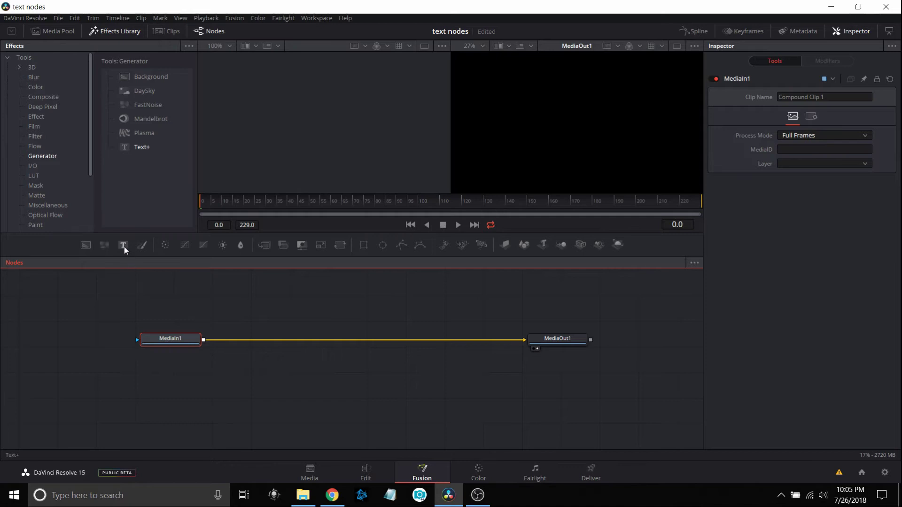
drag(125, 247, 346, 341)
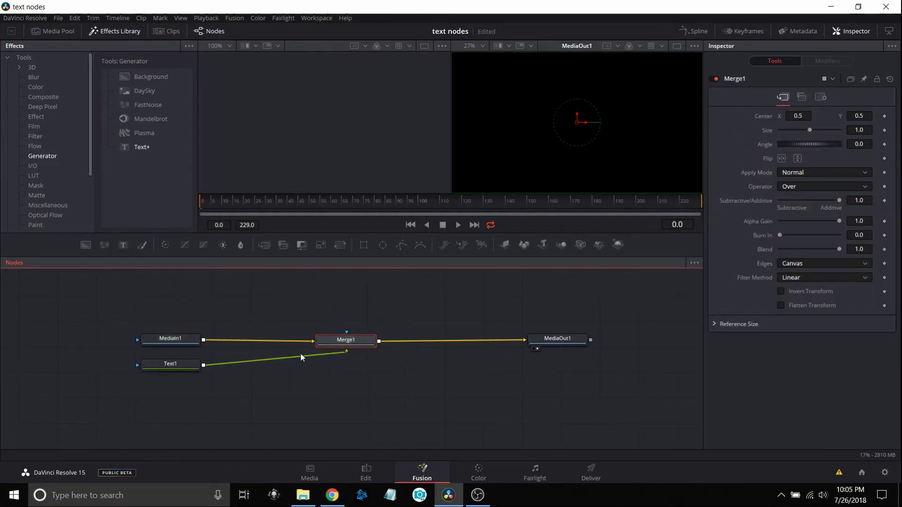
drag(193, 367, 363, 392)
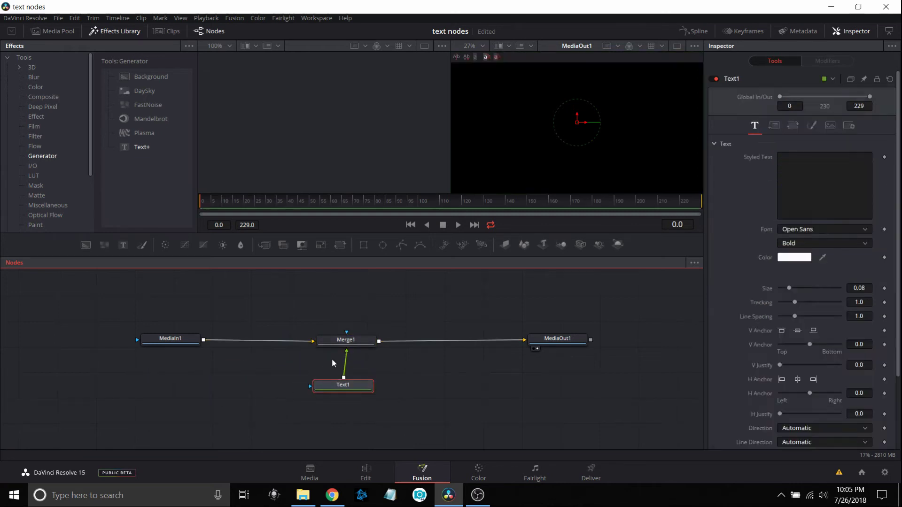
click(356, 340)
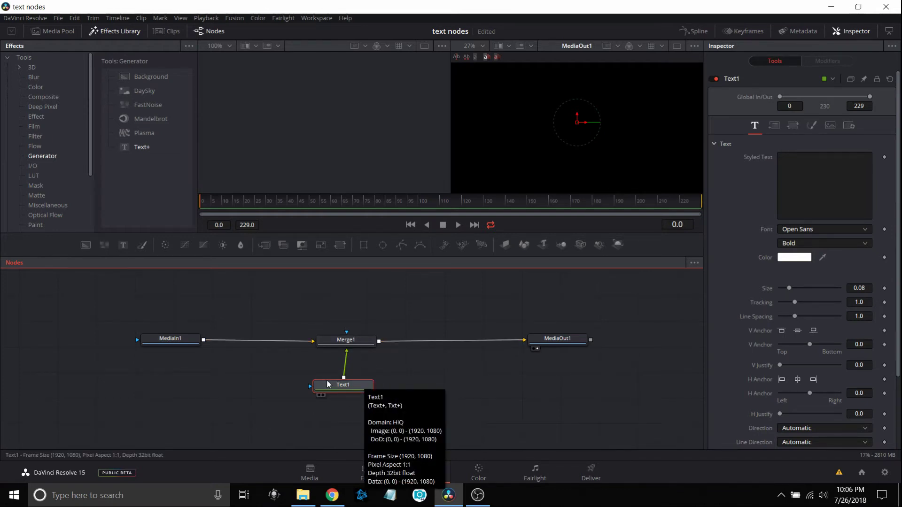
drag(183, 341, 142, 344)
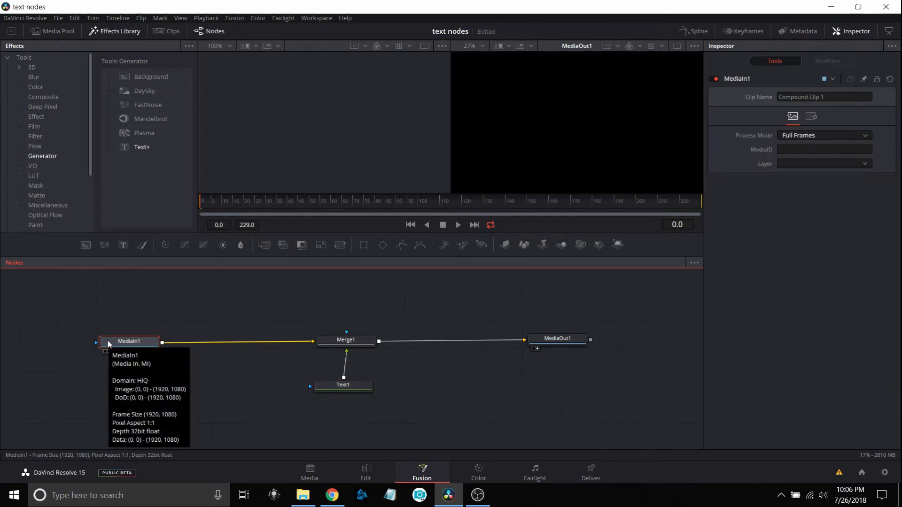
- Insert a grey Background1 through Merge2 before Merge1, viewed in one enlarged viewer
click(85, 247)
drag(85, 247, 230, 340)
drag(143, 371, 239, 390)
click(238, 390)
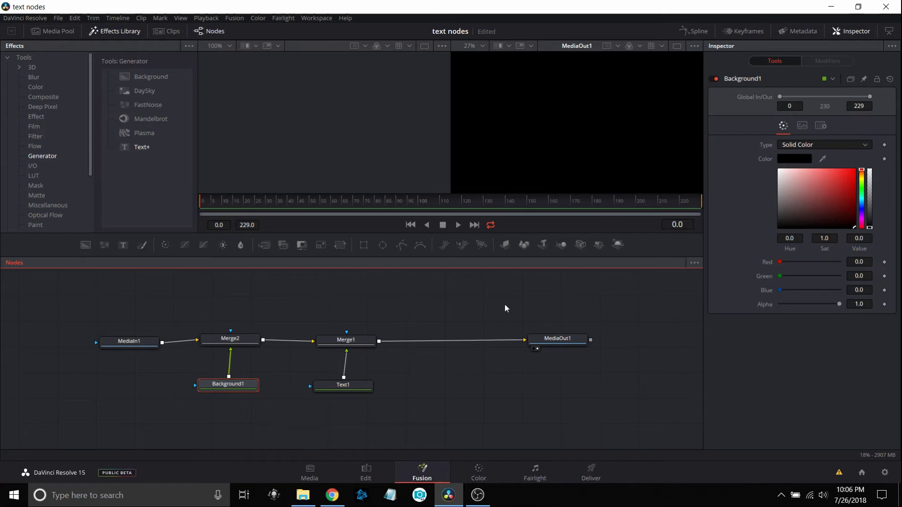
click(782, 202)
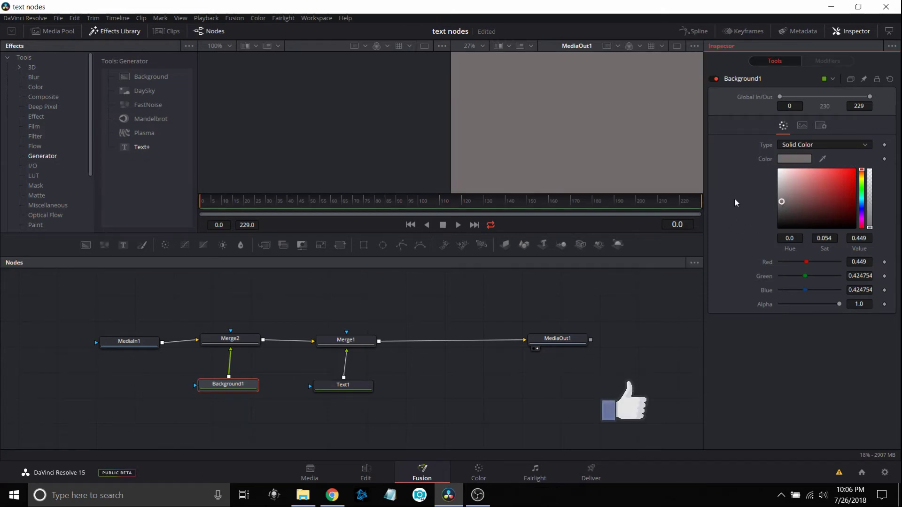
click(677, 48)
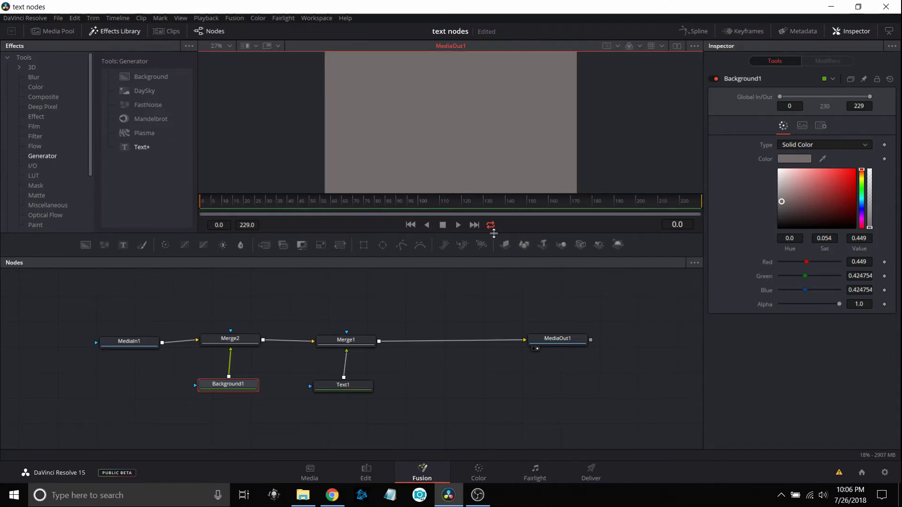
drag(496, 235, 493, 274)
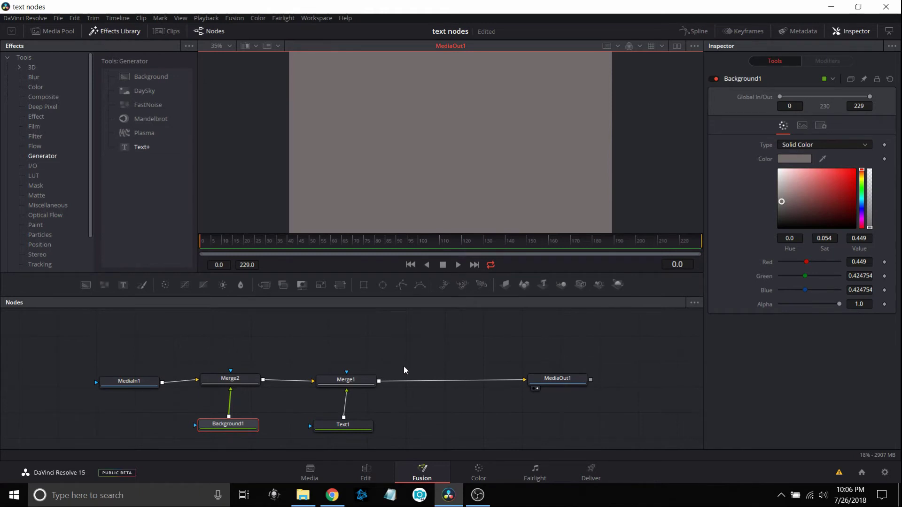
- Enter 'Camper John' as Text1's styled text
click(365, 425)
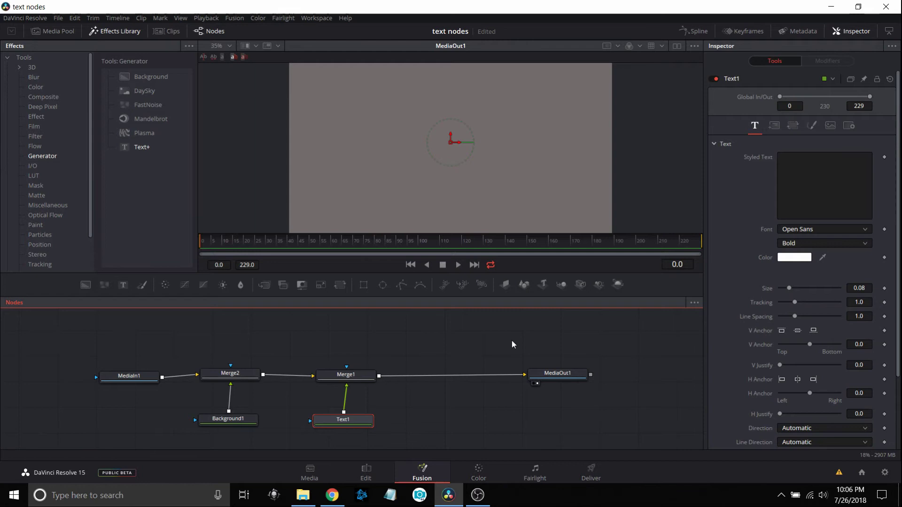
click(811, 177)
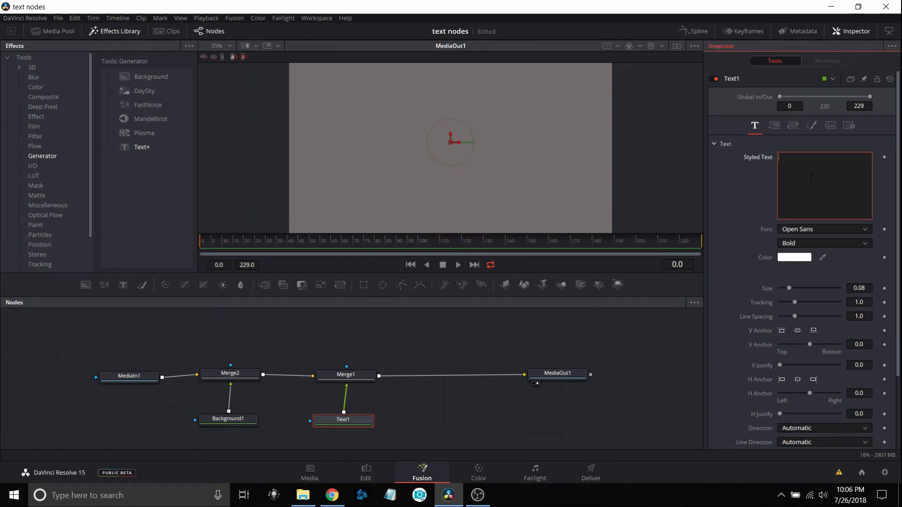
text(Camper Joh)
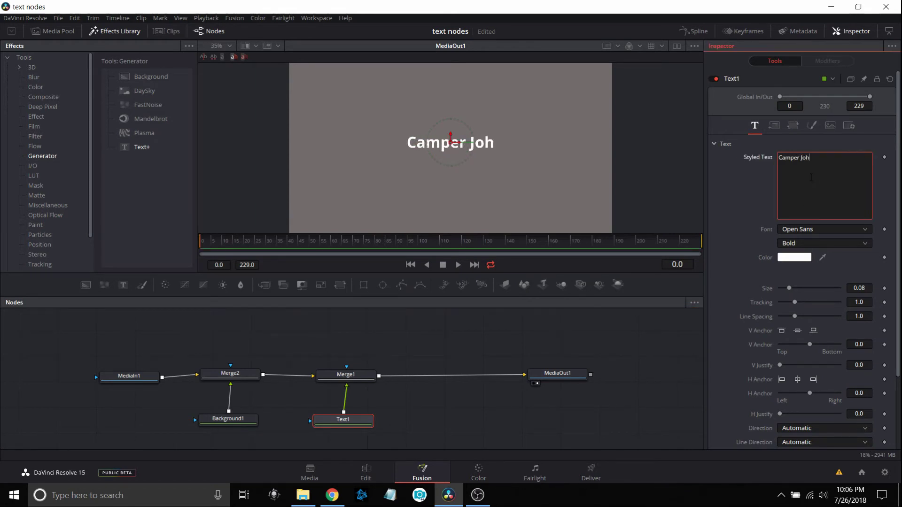
text(n)
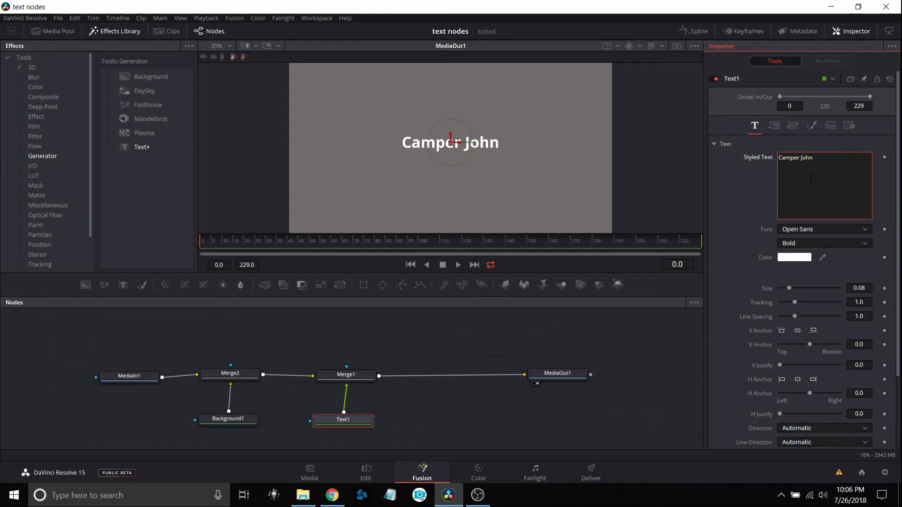
click(738, 192)
- Enlarge the text to size 0.1339 and set the font style to Extrabold
drag(790, 287, 796, 301)
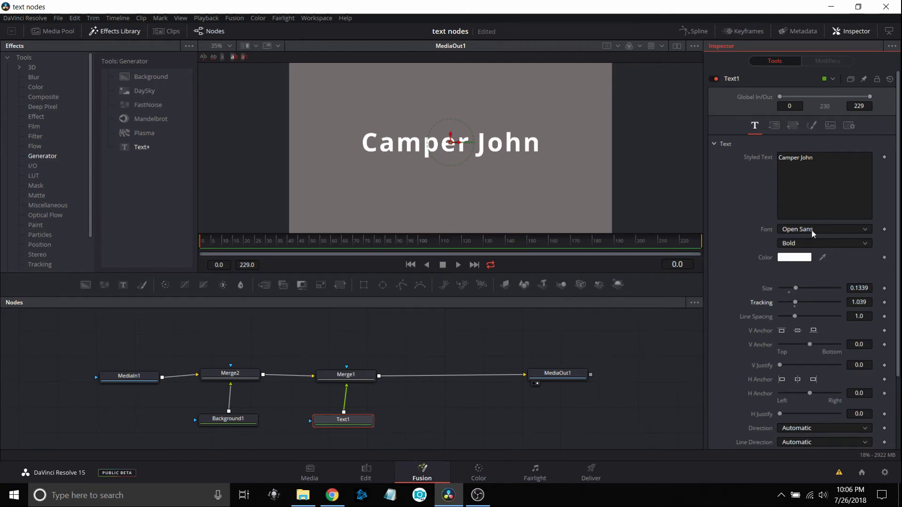
click(866, 240)
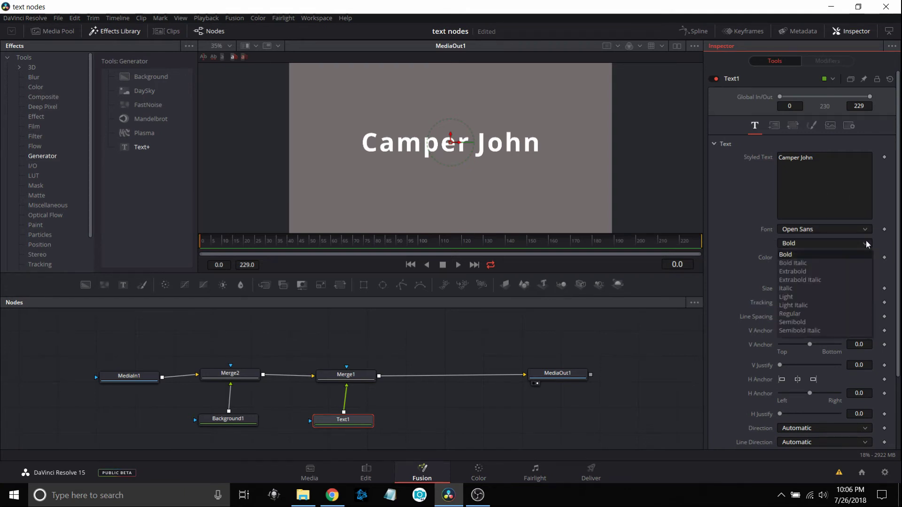
click(823, 270)
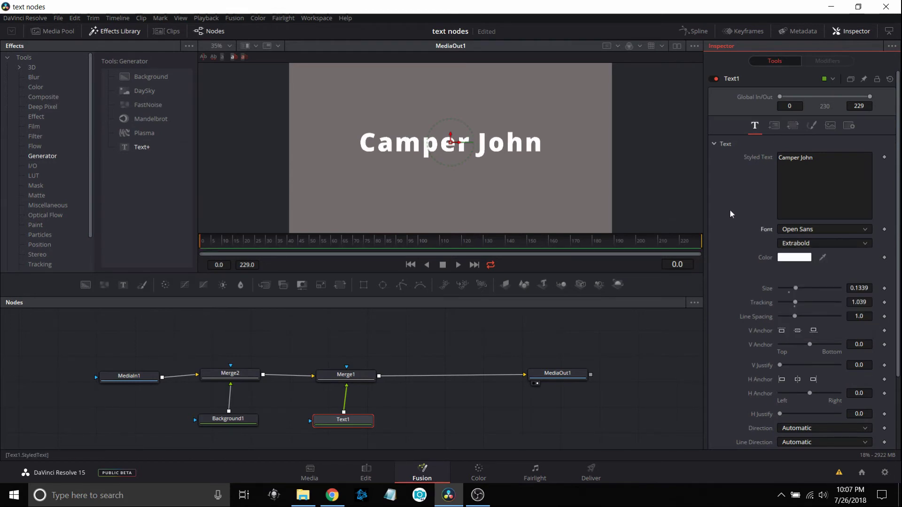
- Show Text1's shading settings with element 1, White Solid Fill, selected
click(775, 126)
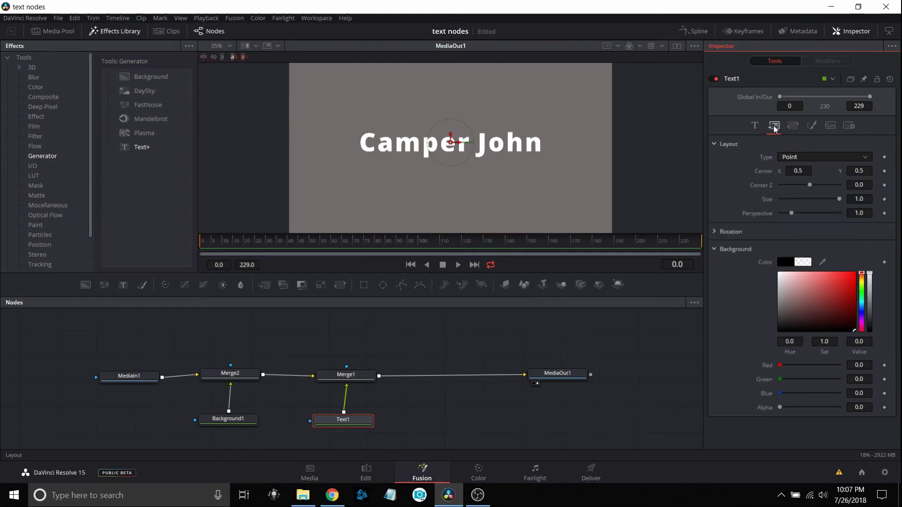
click(816, 130)
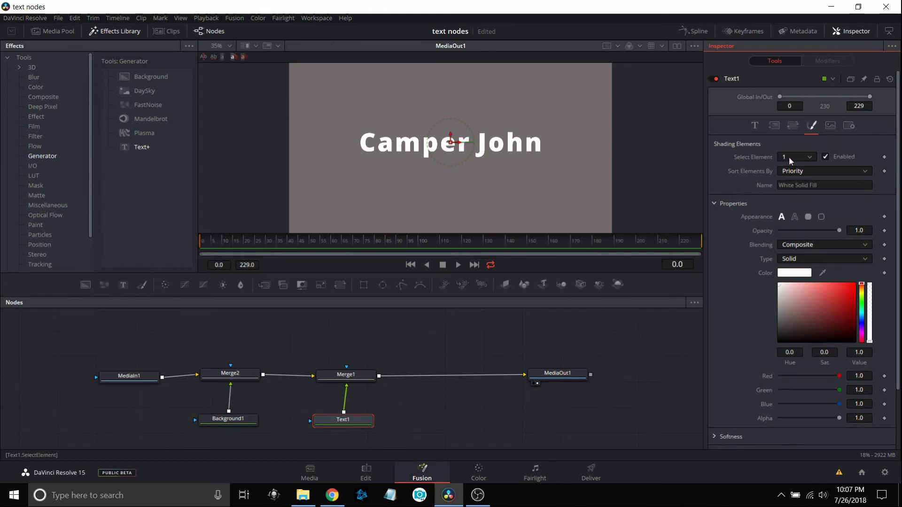
click(812, 159)
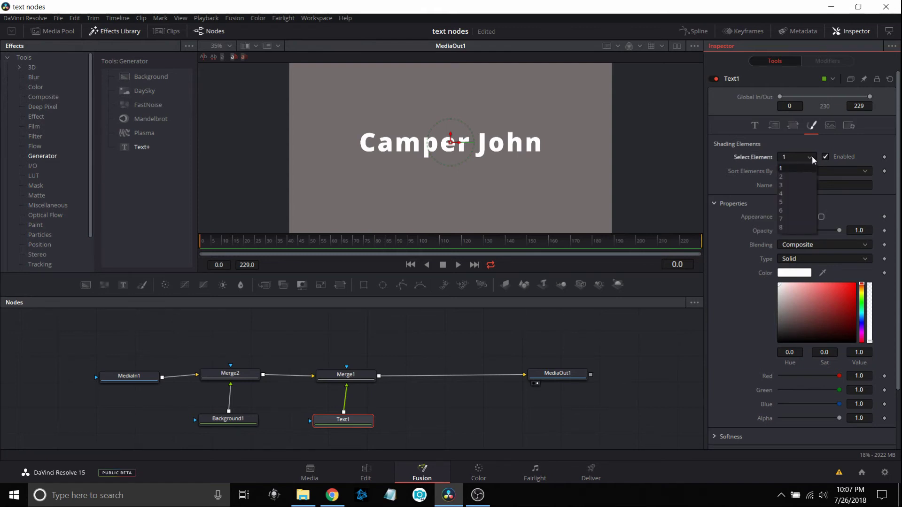
click(802, 156)
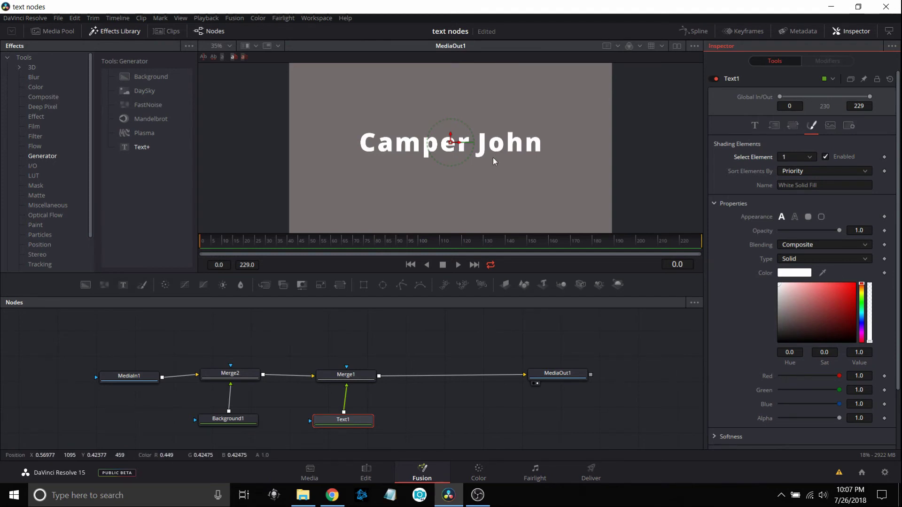
- Enable shading element 2, Red Outline, and nudge the title right in the viewer
click(810, 158)
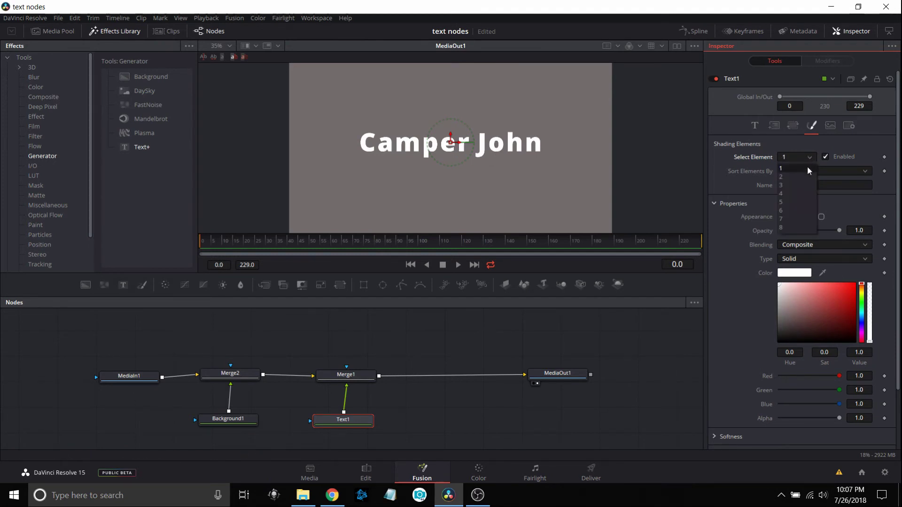
click(798, 177)
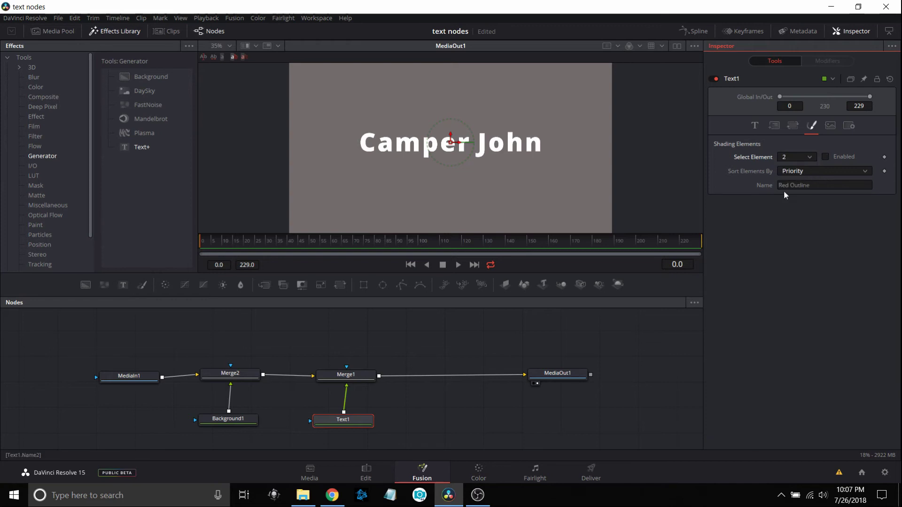
click(825, 157)
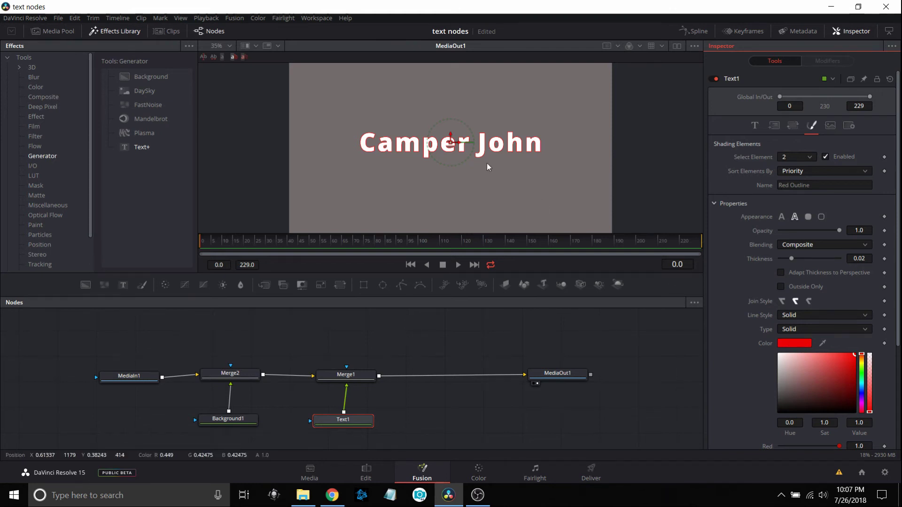
scroll(489, 151, up, 4)
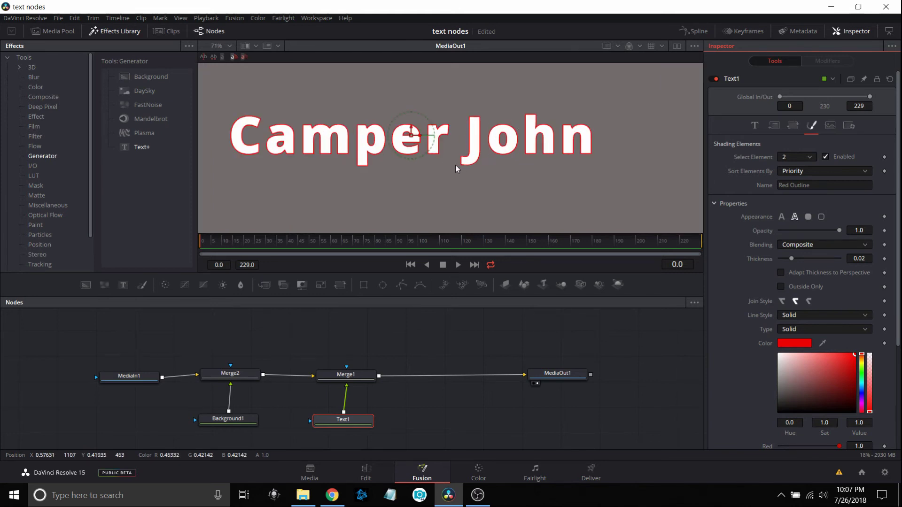
click(422, 134)
drag(422, 135, 469, 135)
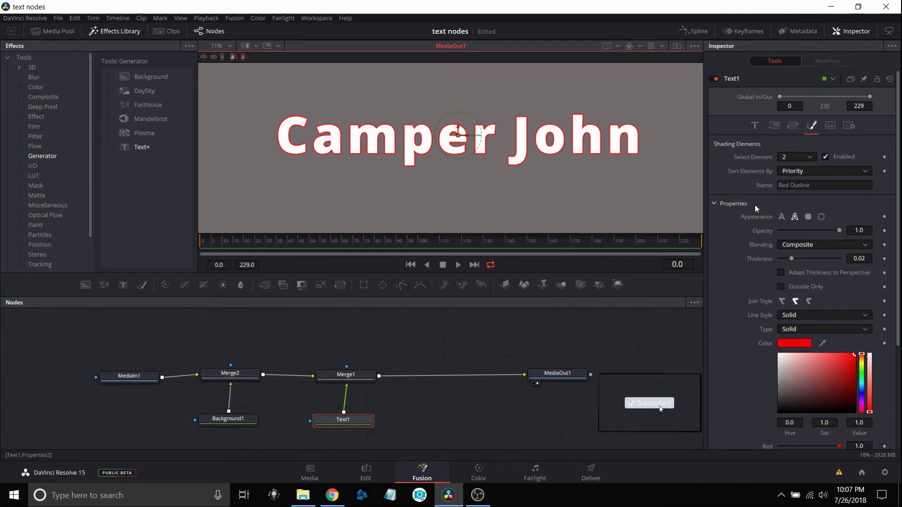
- Try a blue outline colour, return it to red, and keep opacity at 1.0
click(862, 394)
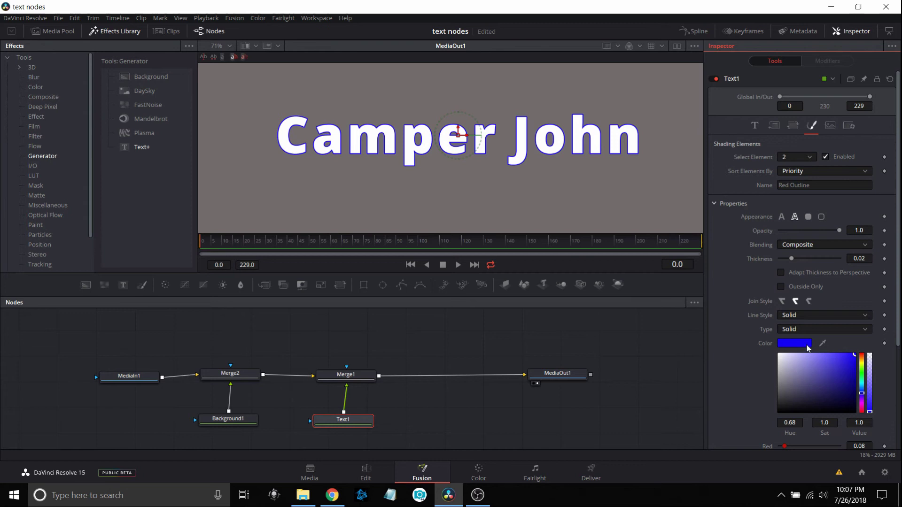
click(794, 186)
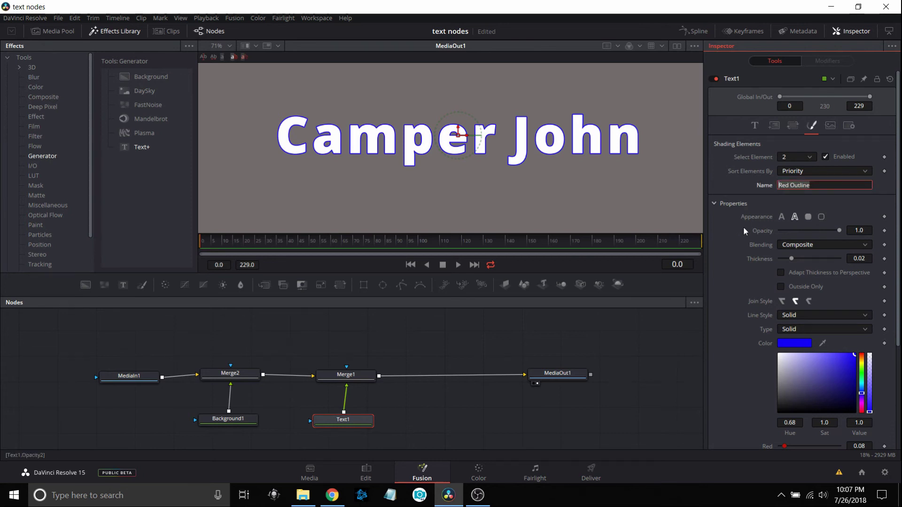
click(863, 355)
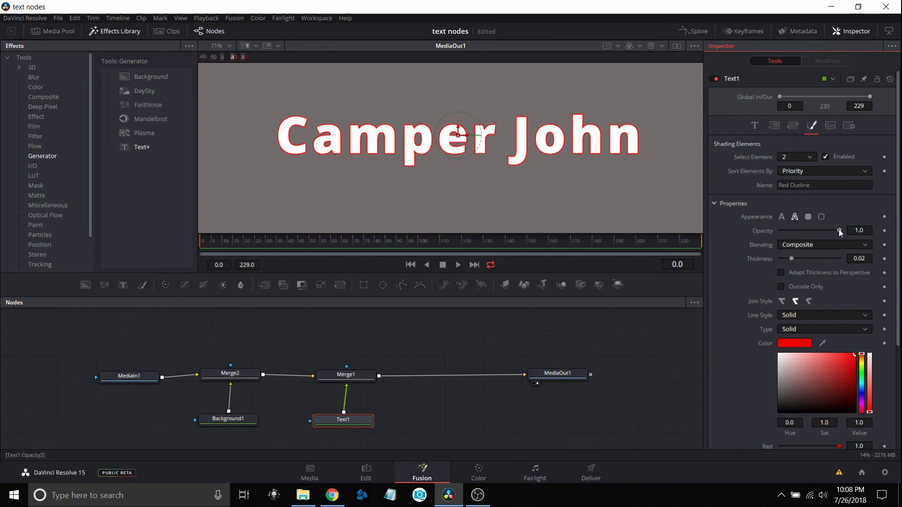
mouse_move(839, 230)
mouse_down()
mouse_move(818, 231)
mouse_move(826, 230)
mouse_up()
- Enable shading element 3, Black Shadow, and adjust its opacity
click(810, 157)
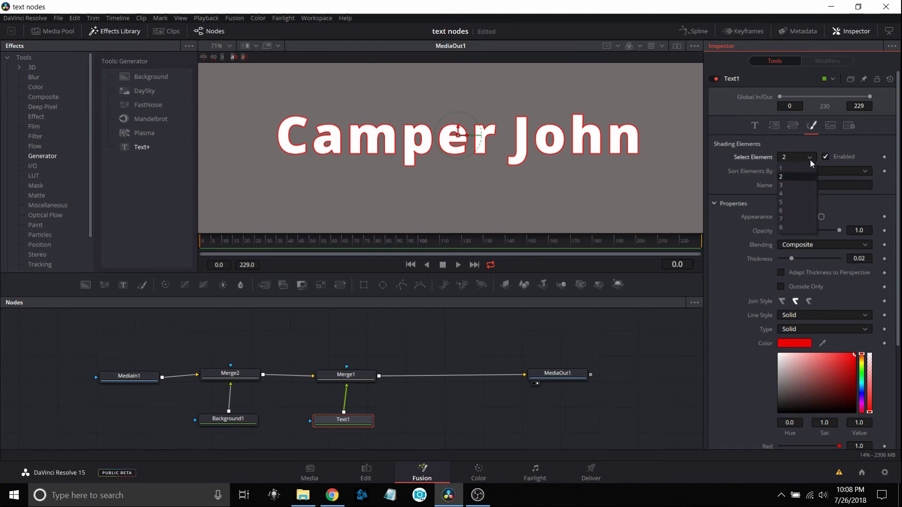
click(793, 185)
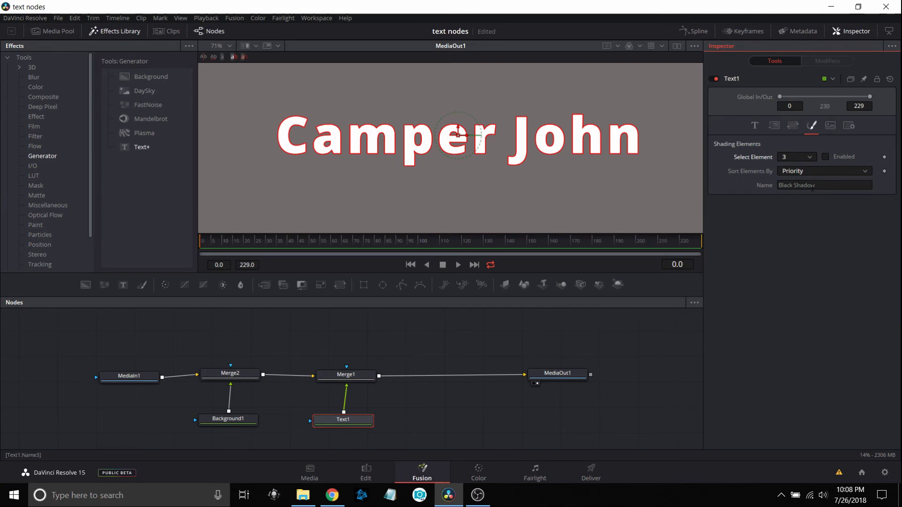
click(827, 156)
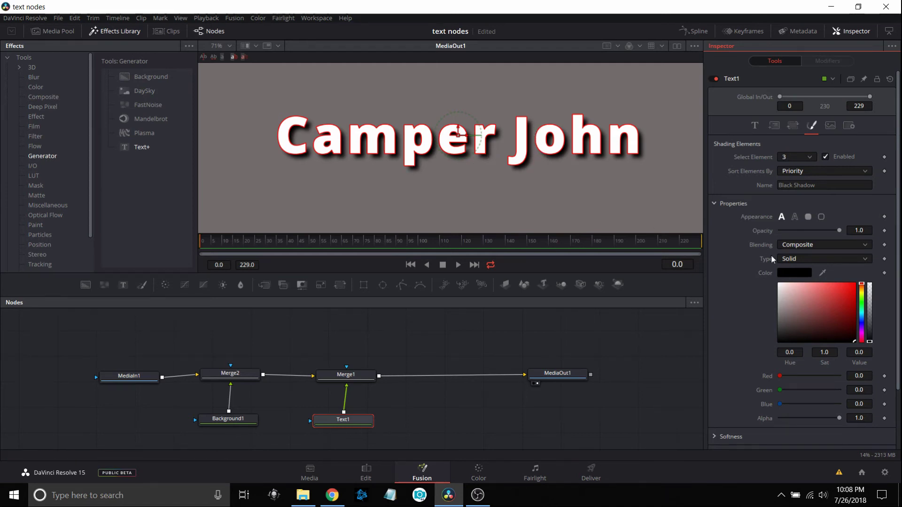
mouse_move(839, 230)
mouse_down()
mouse_move(818, 230)
mouse_move(843, 230)
mouse_up()
- Enable shading element 4, Blue Border, with its Round value set to 0.181
click(810, 158)
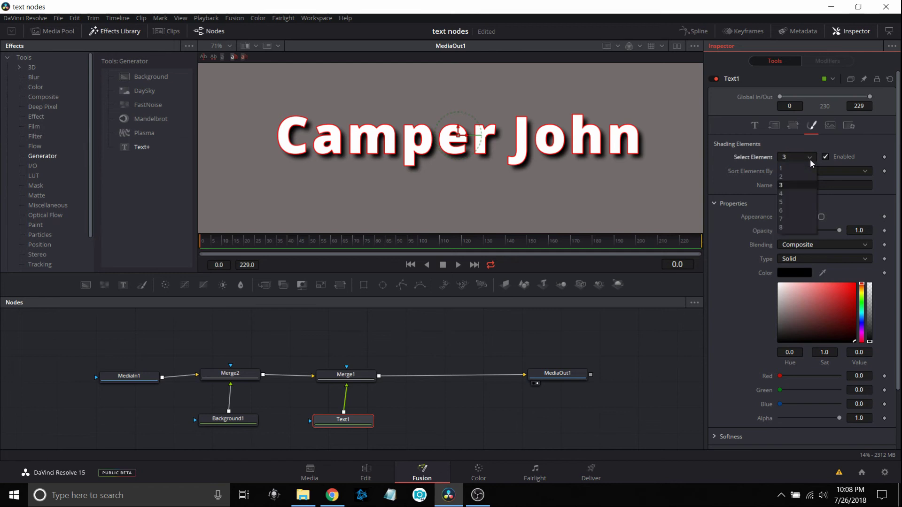
click(796, 192)
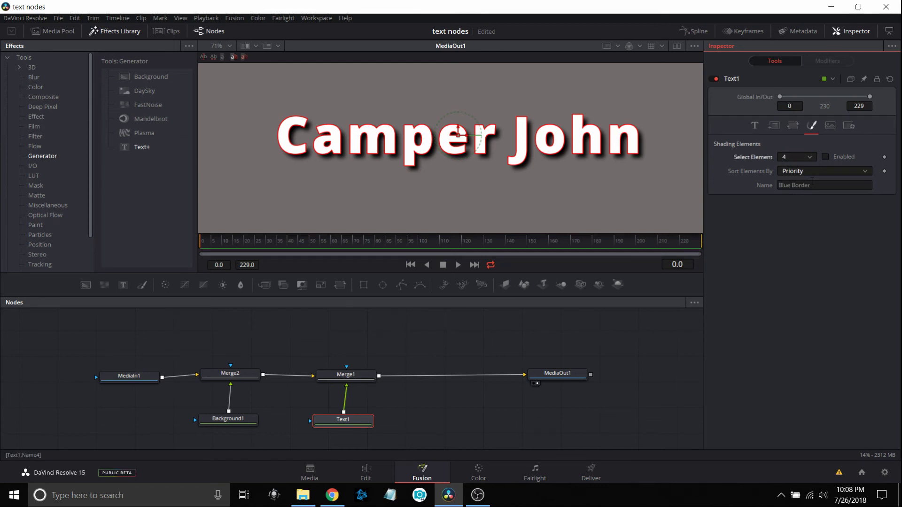
click(826, 156)
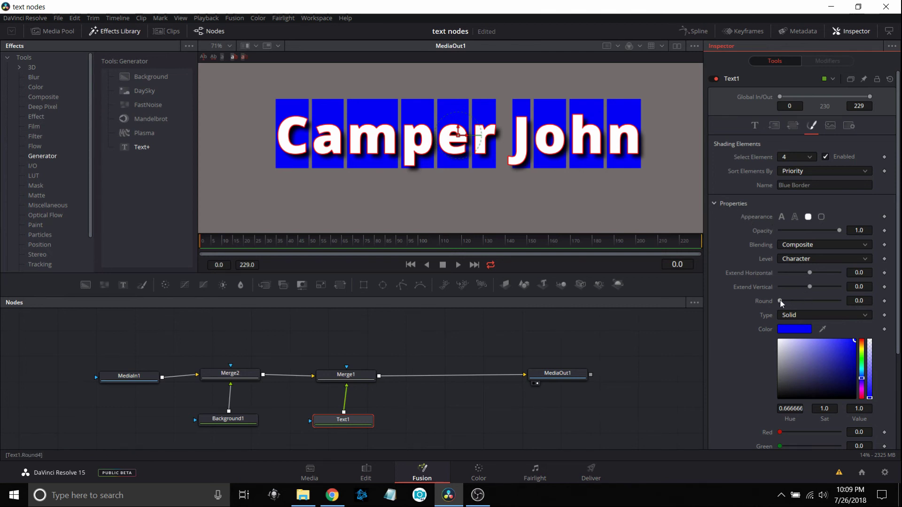
drag(780, 300, 791, 300)
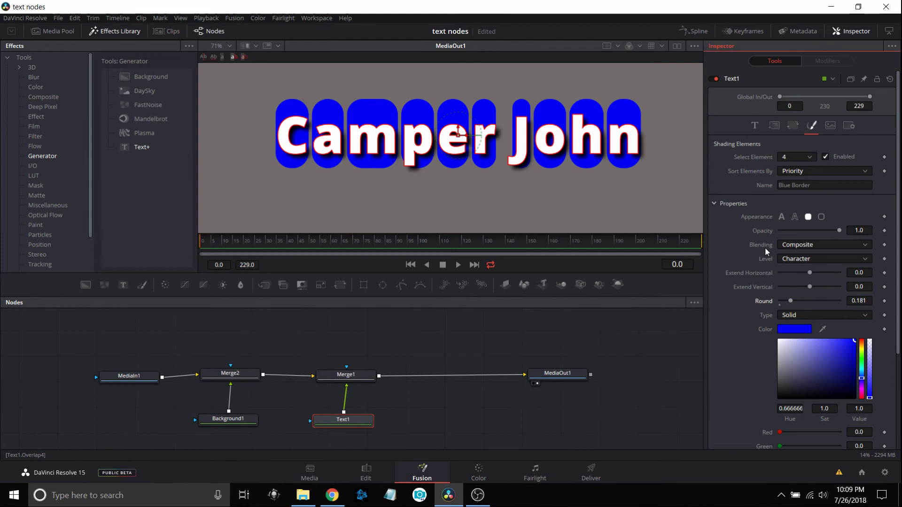
click(815, 186)
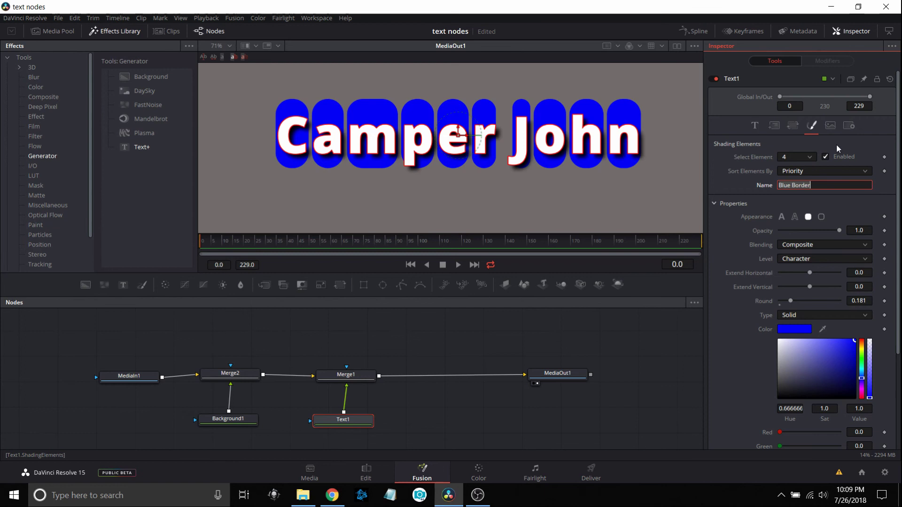
- Enable shading element 5 and check the Text tab before returning to Shading
click(812, 156)
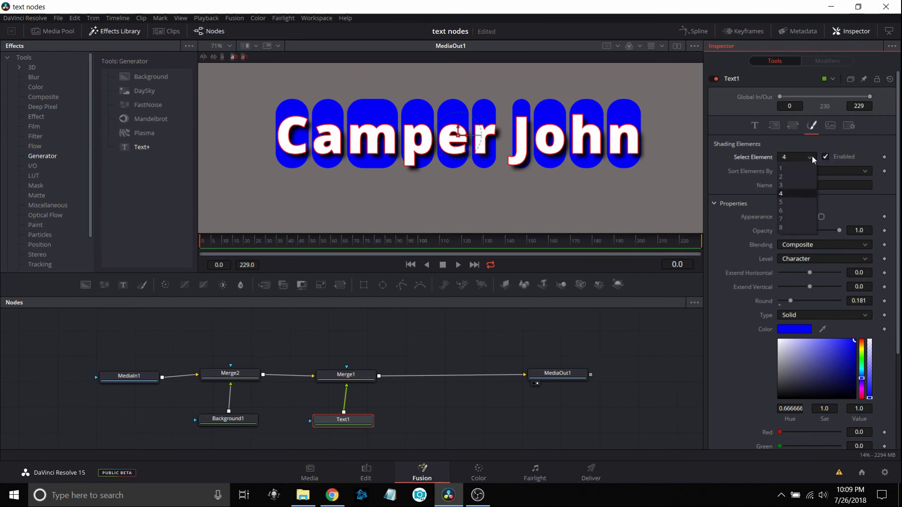
click(793, 201)
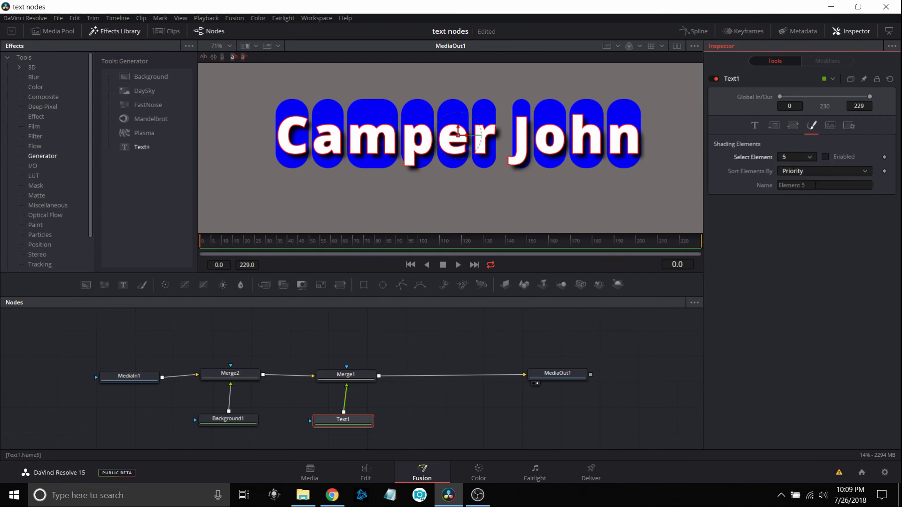
click(825, 157)
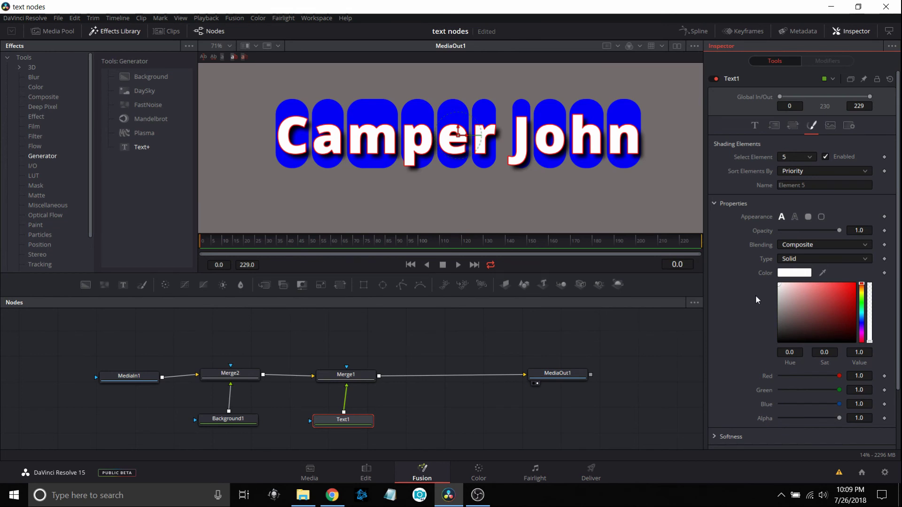
click(755, 126)
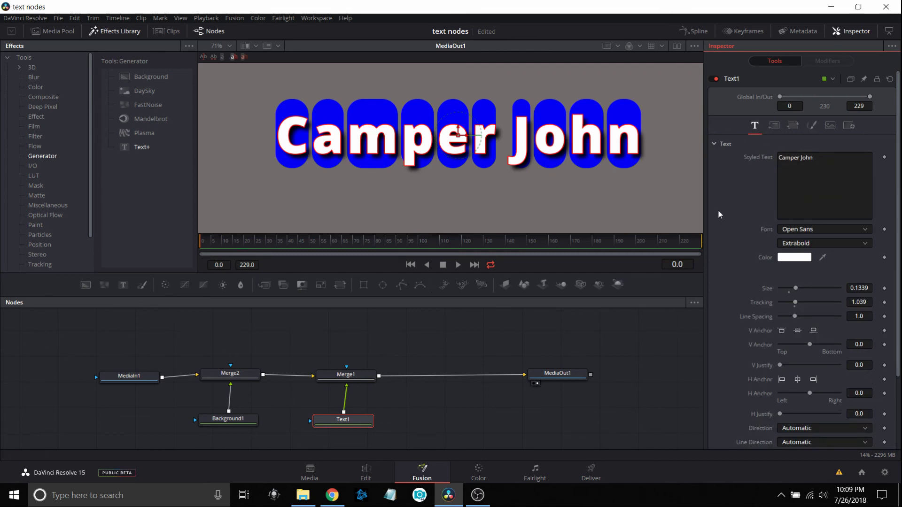
click(813, 124)
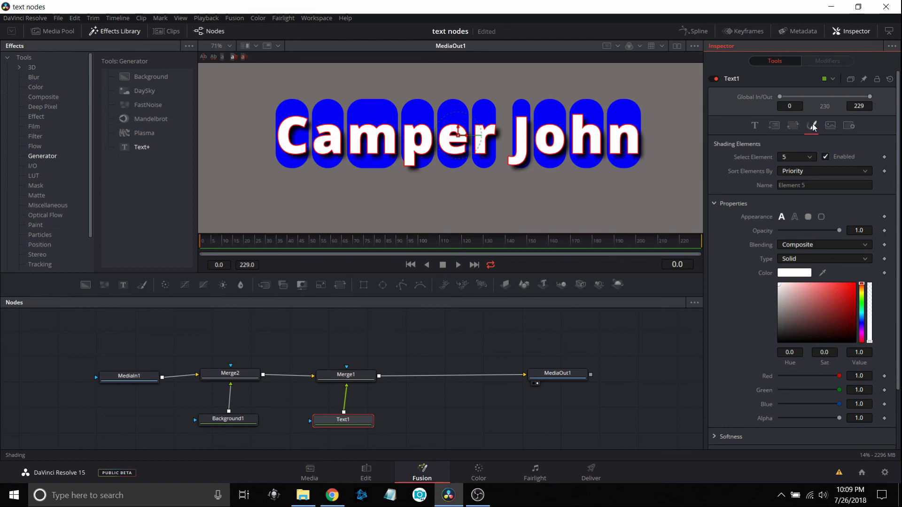
- Disable the Blue Border element to remove the blue letter boxes
click(810, 157)
click(791, 193)
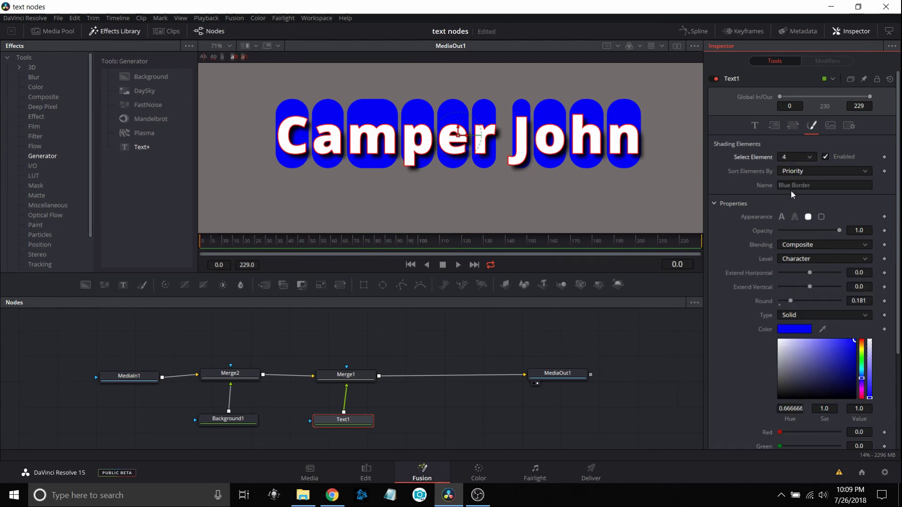
click(826, 157)
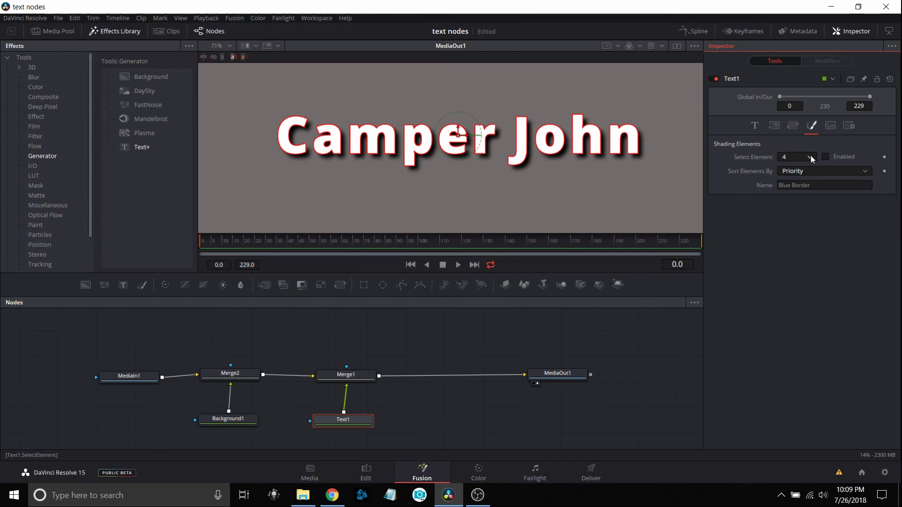
- On the Red Outline element, thicken the outline to about 0.047 and try a Dash line style
click(810, 155)
click(794, 176)
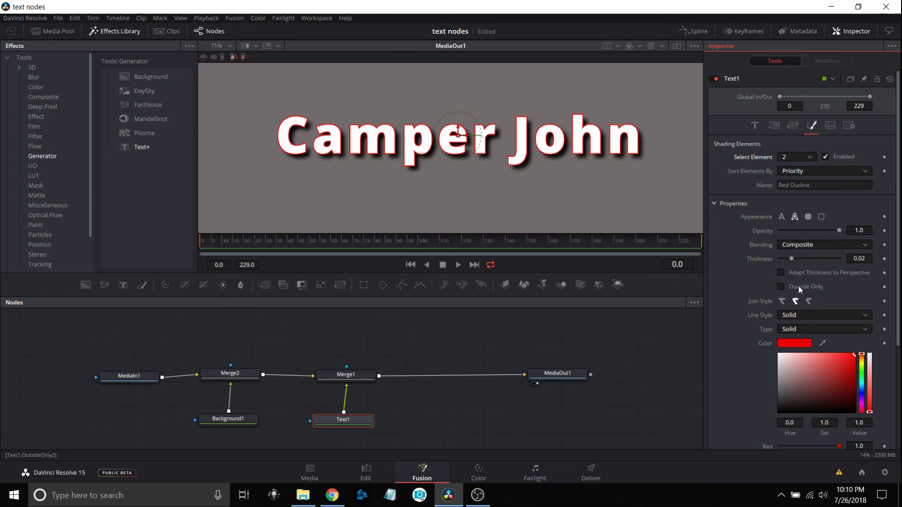
drag(791, 259, 808, 258)
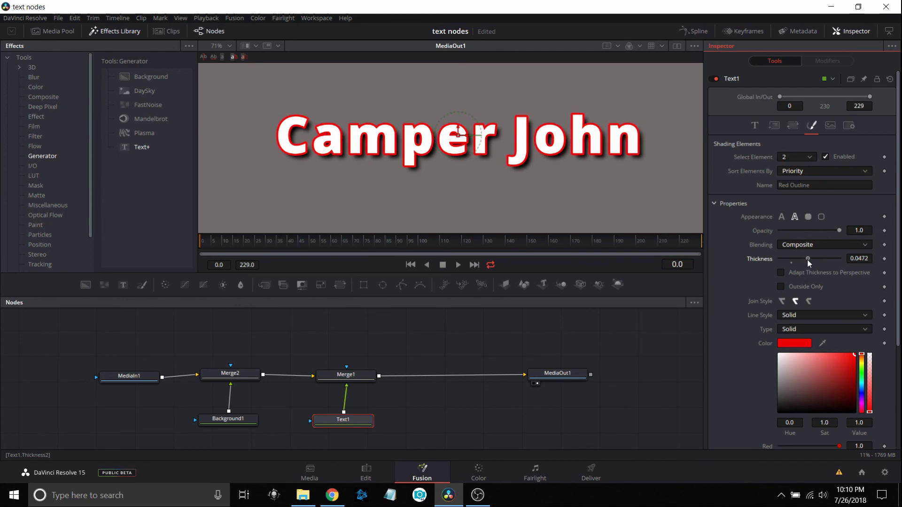
click(865, 317)
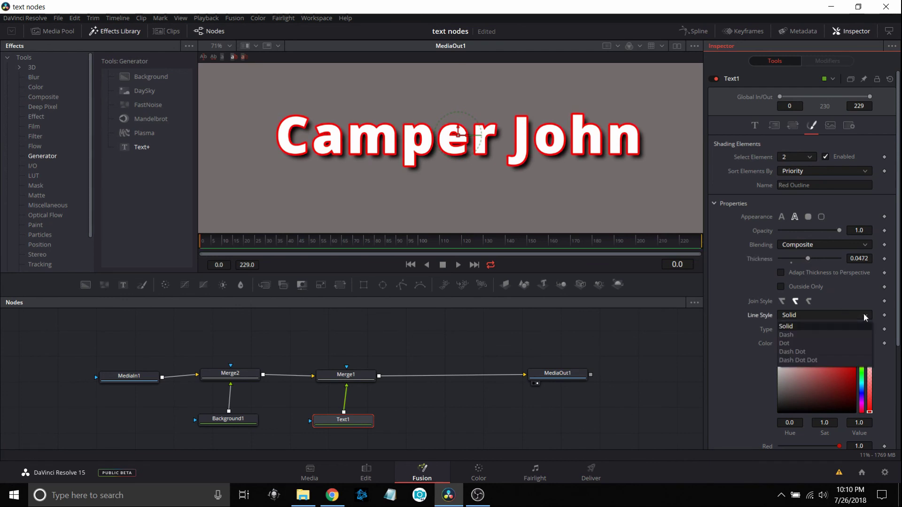
click(842, 334)
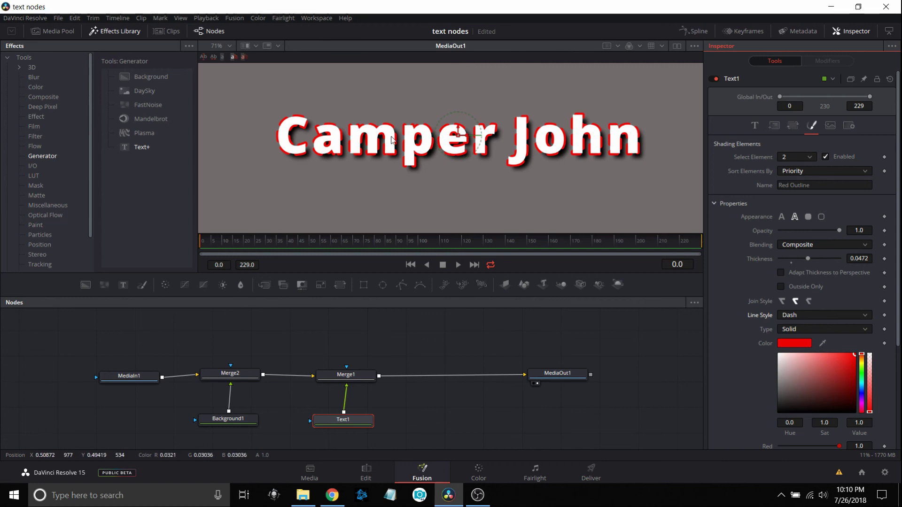
- Try Dash Dot Dot, then settle the red outline at 0.0339 thickness with a Solid line style
click(861, 318)
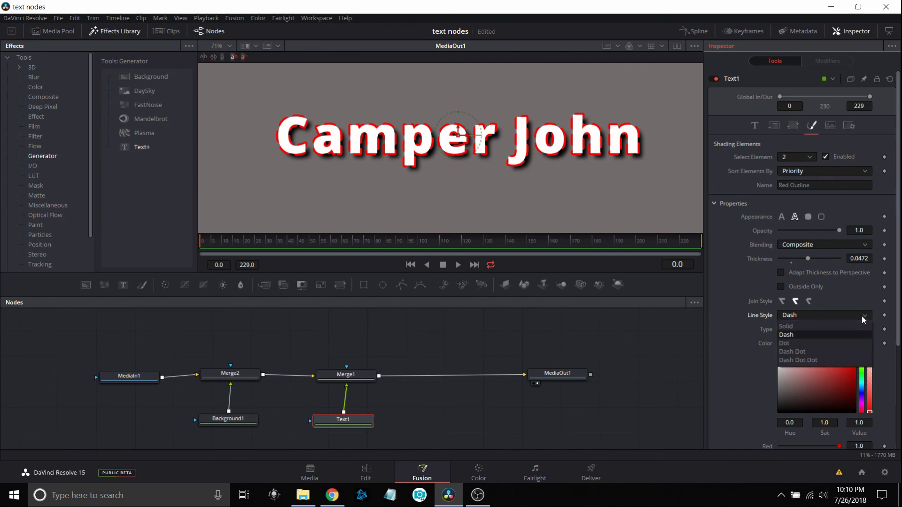
click(821, 360)
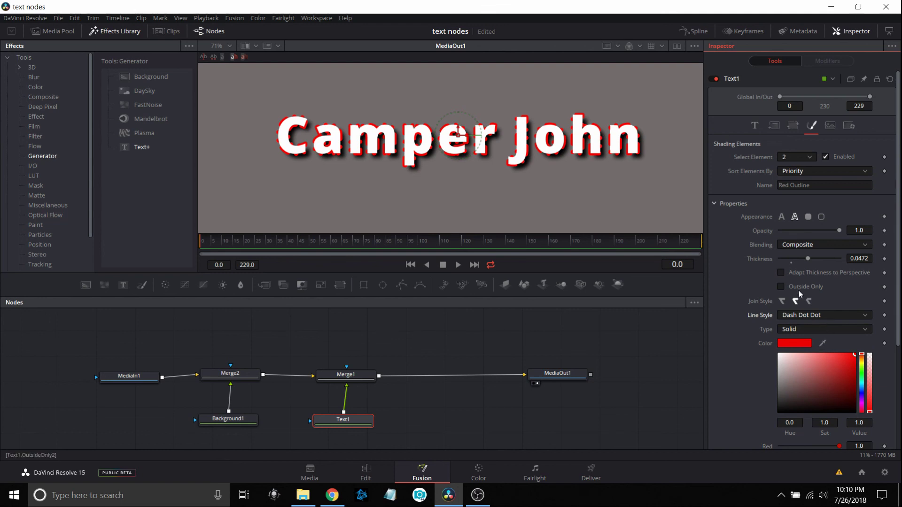
drag(808, 258, 800, 261)
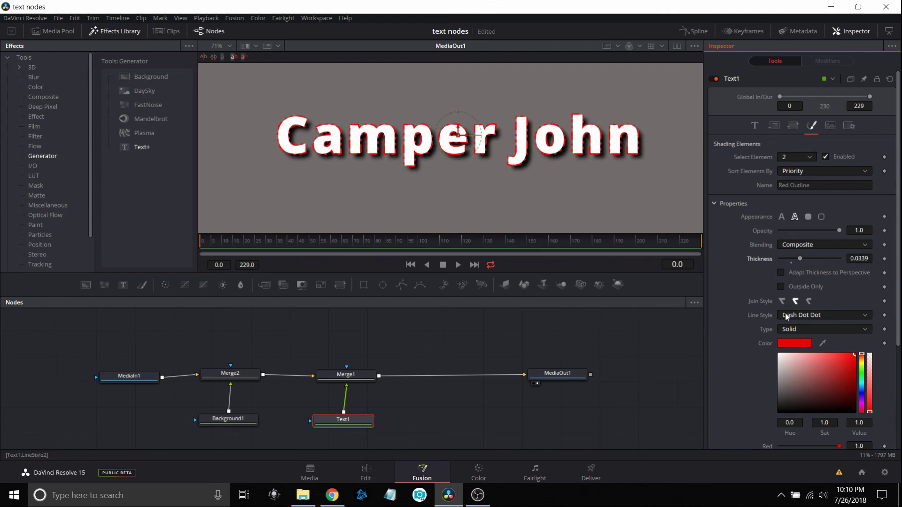
click(842, 317)
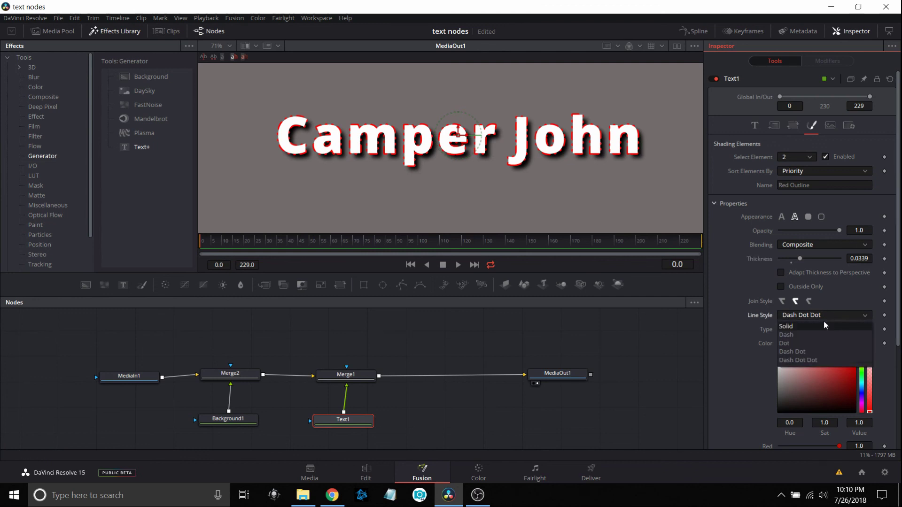
click(804, 327)
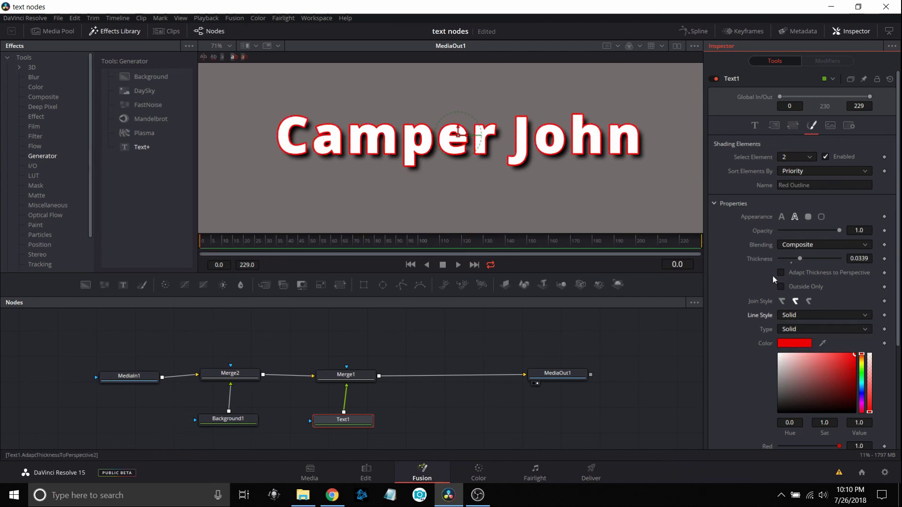